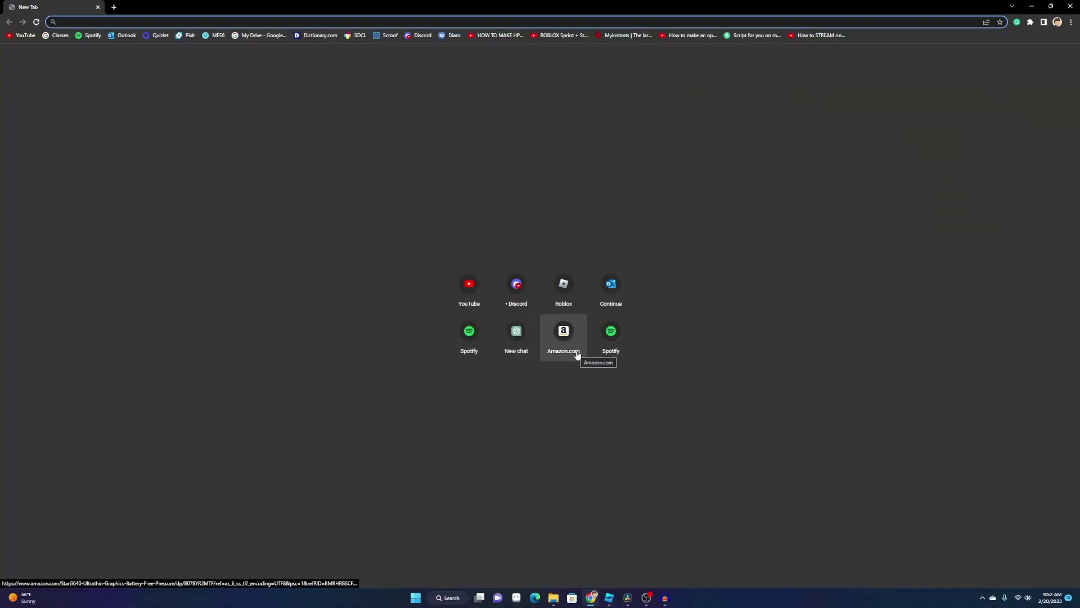
Open the Roblox library page of Atrazine's Terrain Plugin V2 from the copied link.
key("ctrl+v")
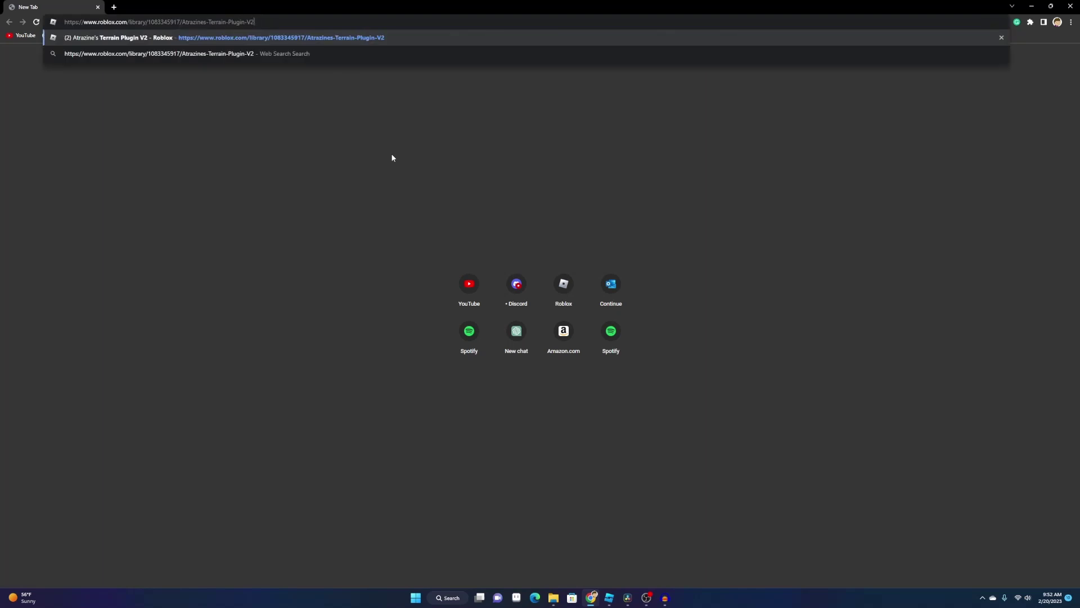
key("Return")
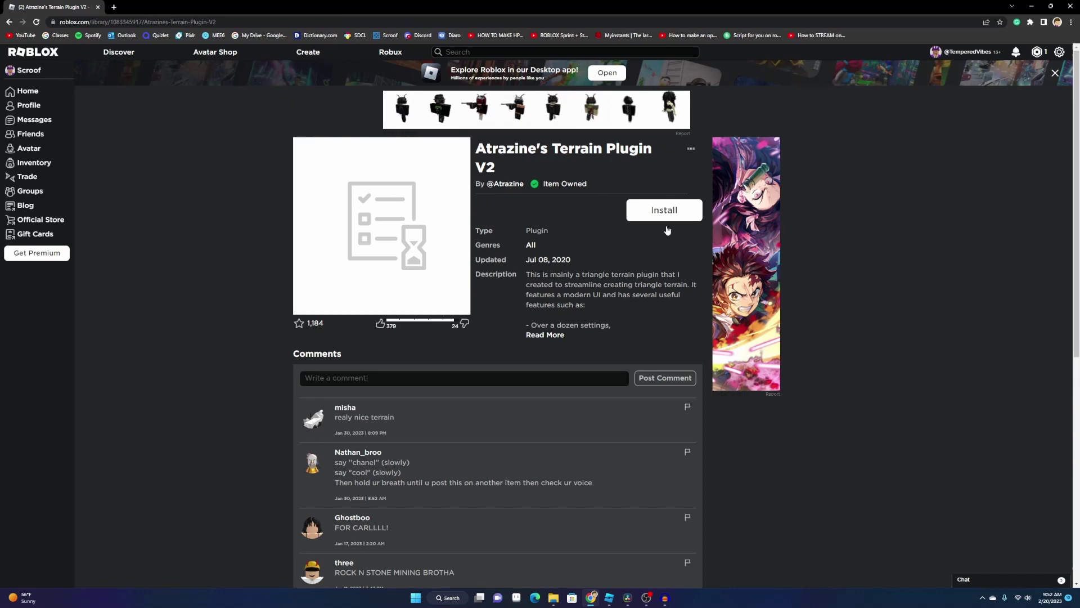
Switch to the Baseplate place in Roblox Studio and open the Terrain tools of the Atrazine's Terrain plugin.
left_click(608, 597)
right_click_drag(615, 188, 501, 186)
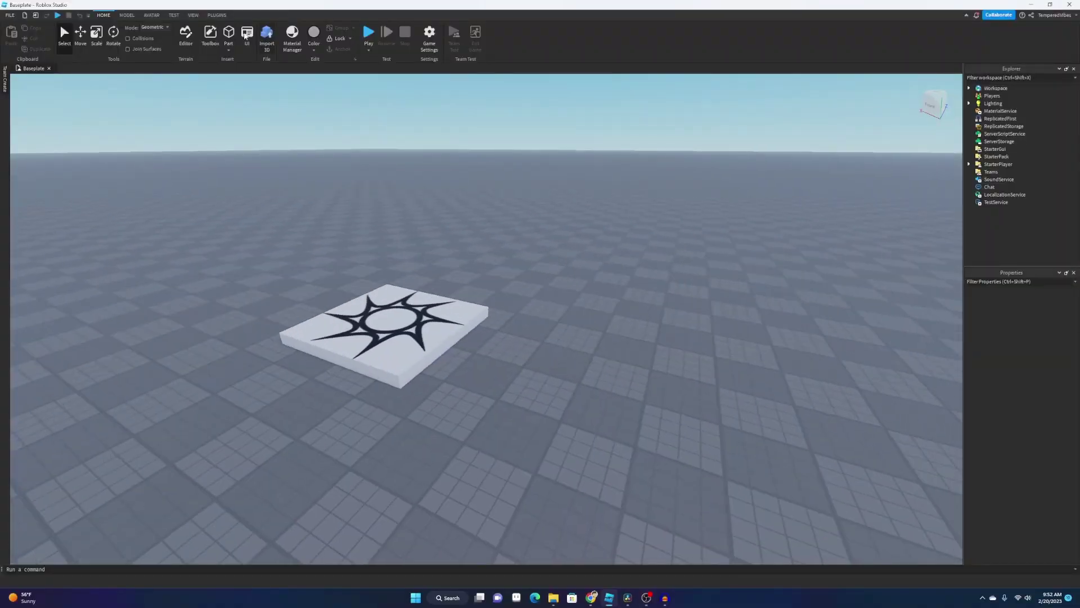
left_click(217, 15)
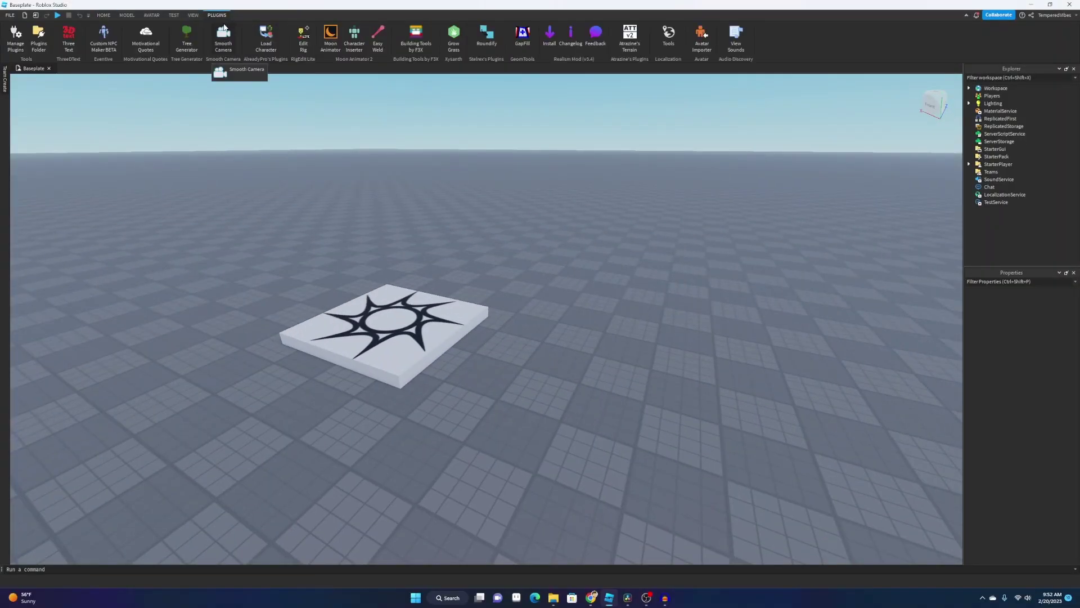
left_click(631, 36)
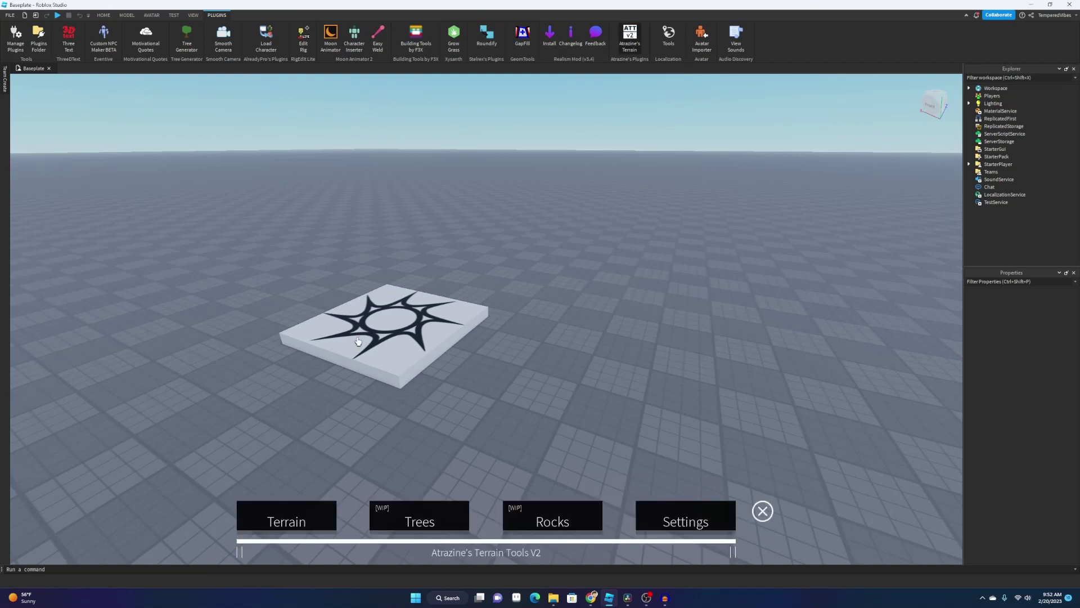
right_click_drag(537, 358, 535, 357)
key("s")
key("d")
left_click(301, 523)
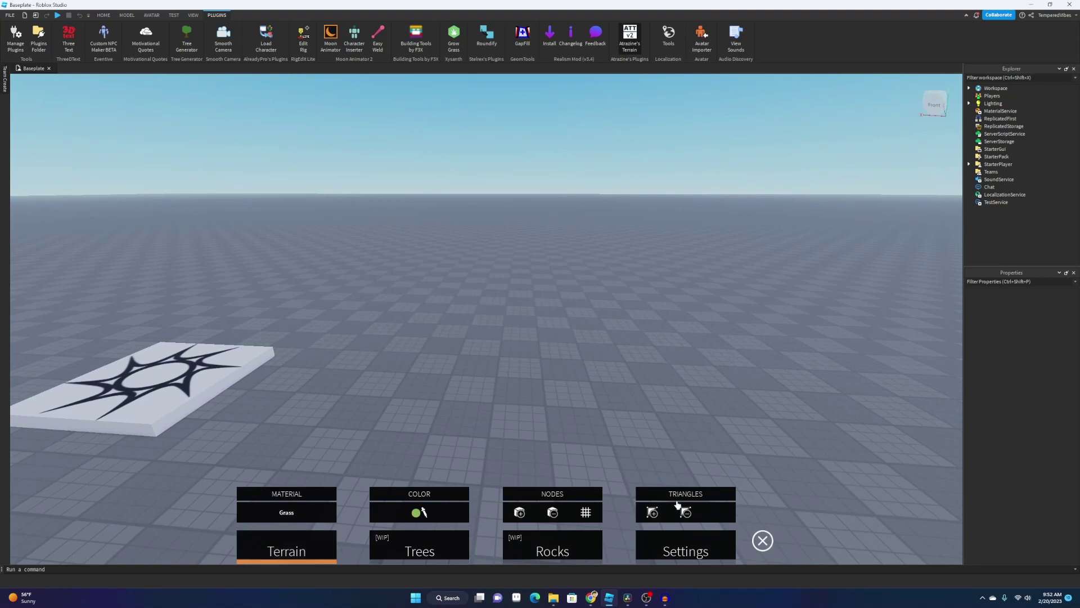
Look through the terrain materials and set the material to Plastic.
mouse_move(313, 499)
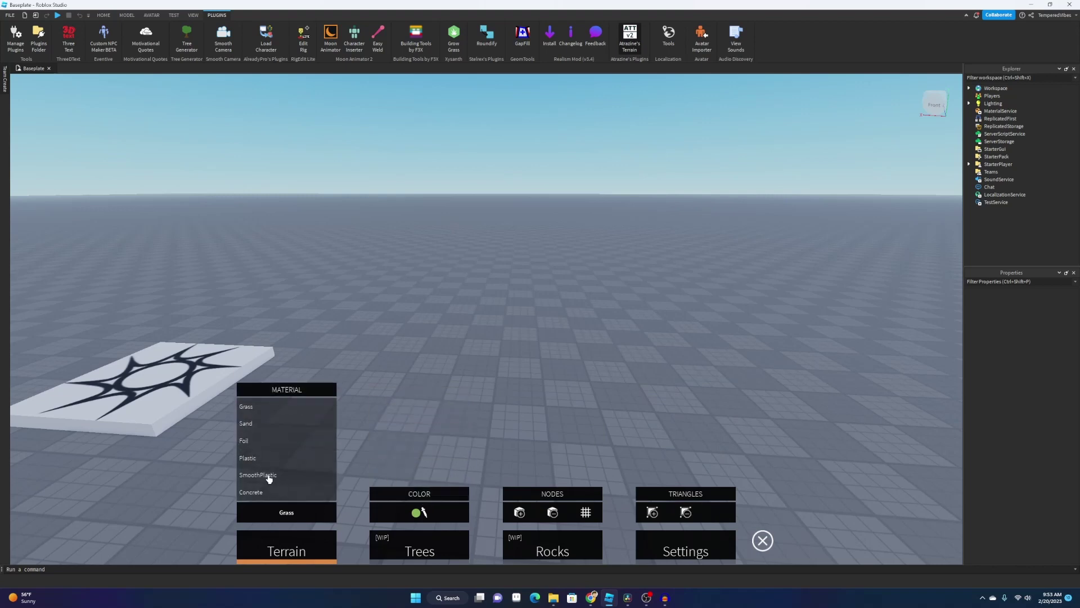
scroll(262, 449, "down", 3)
scroll(278, 463, "up", 3)
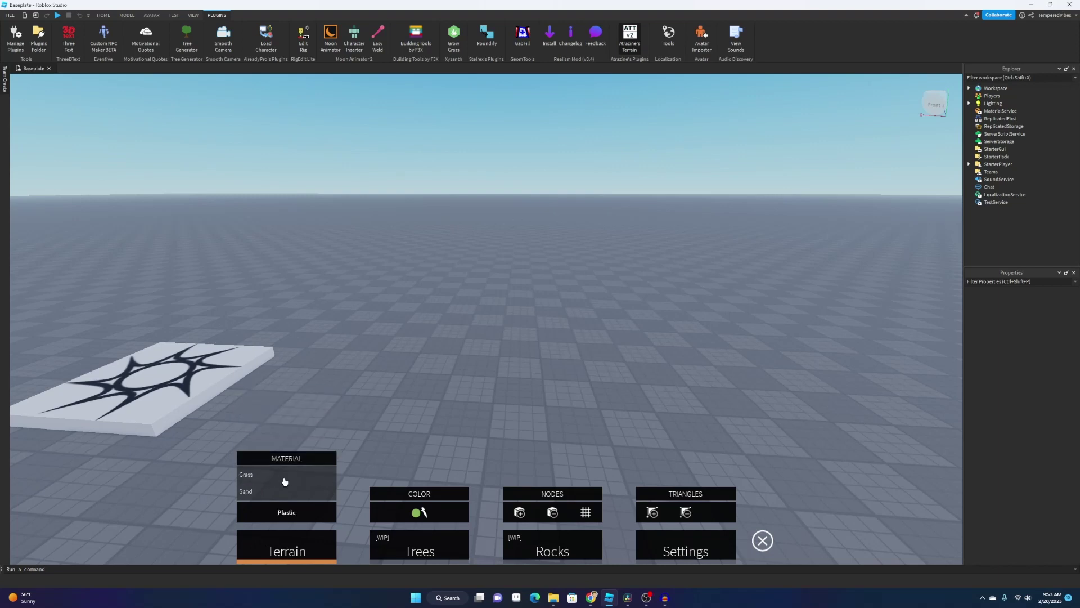
Examine the terrain color inputs and sample colors, and the BrickColor choices offered for the Baseplate.
mouse_move(403, 494)
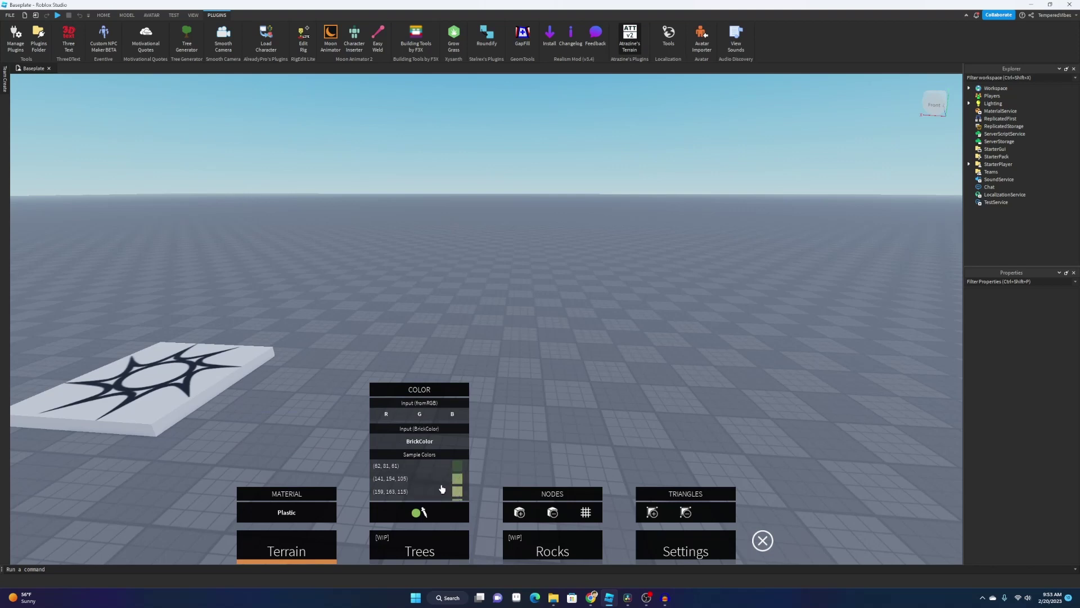
scroll(437, 467, "down", 3)
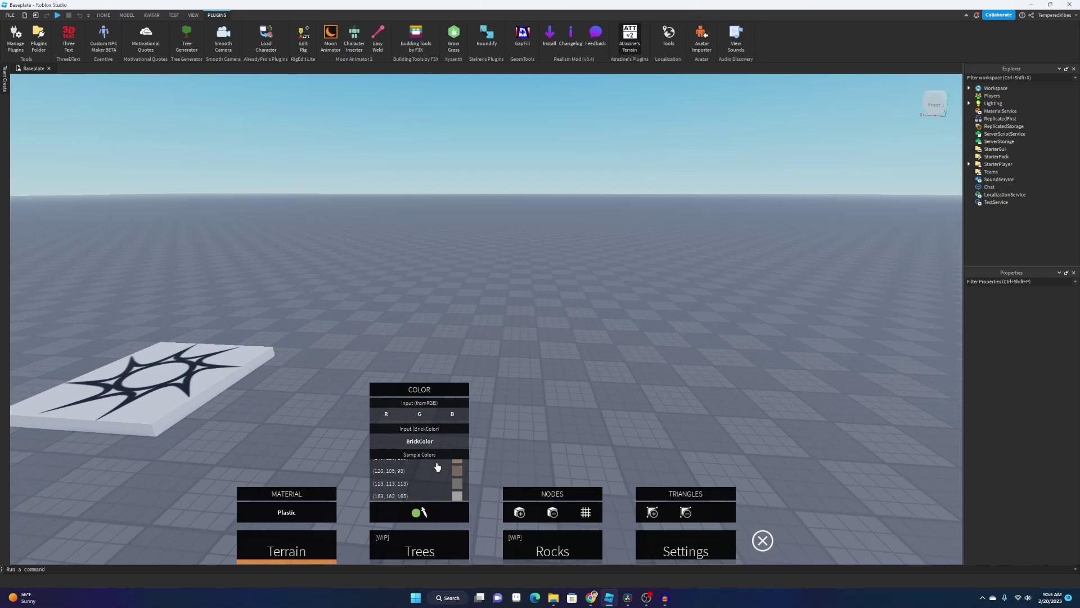
scroll(437, 466, "down", 3)
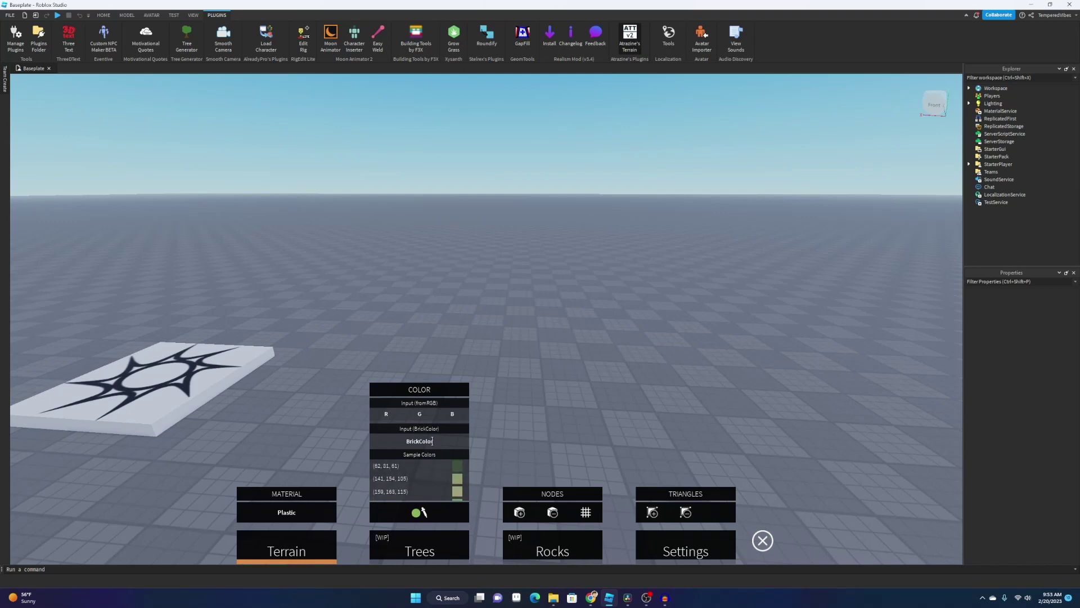
left_click(969, 87)
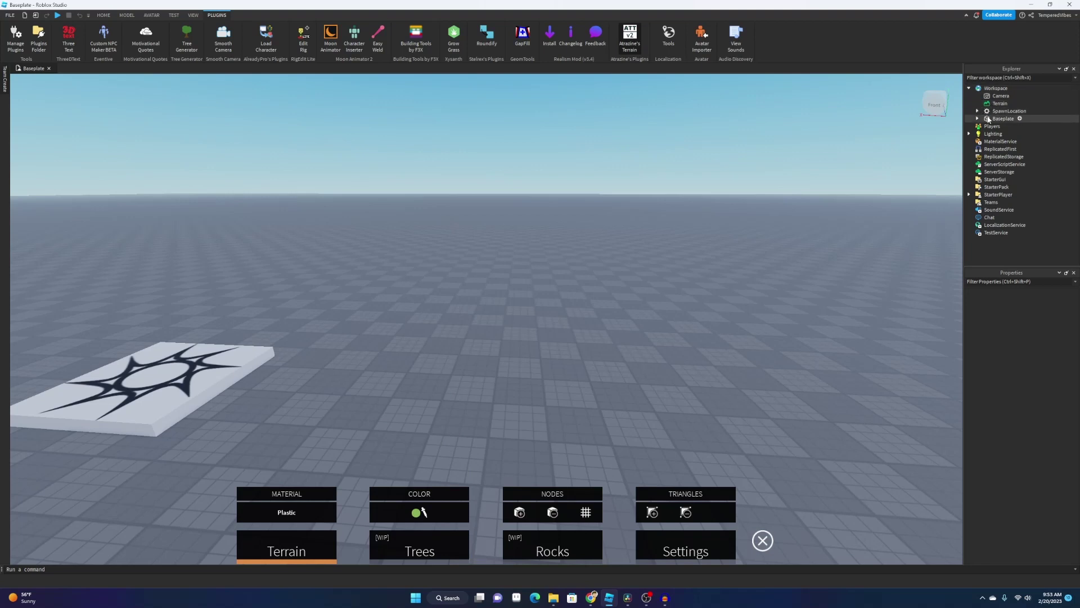
left_click(990, 118)
left_click(1040, 303)
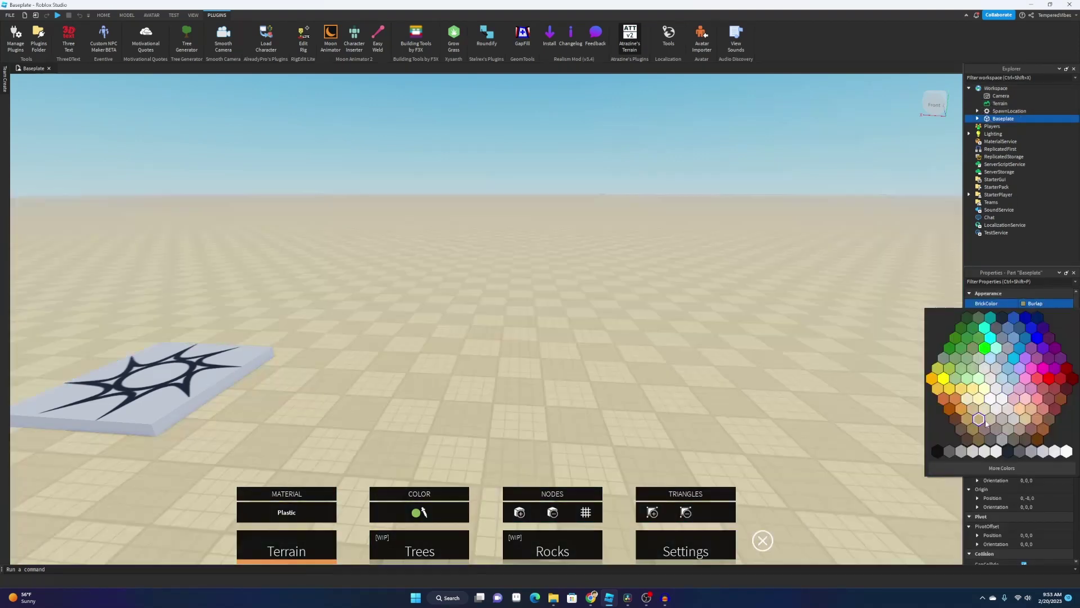
left_click(1015, 401)
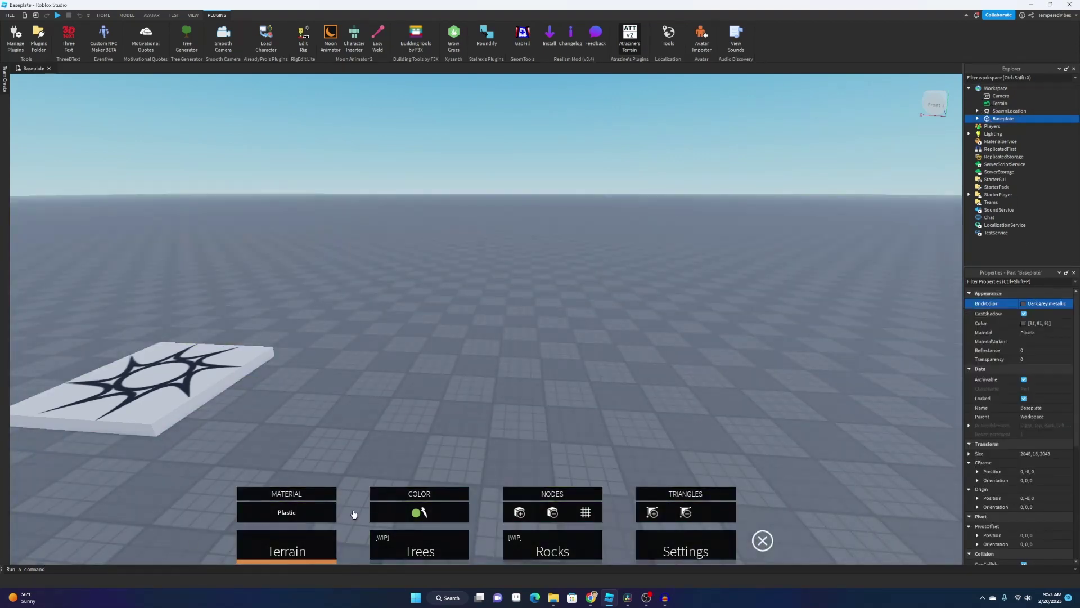
Look up a BrickColor name in the Baseplate's palette and set the terrain color to Lime green.
mouse_move(426, 465)
left_click(1041, 303)
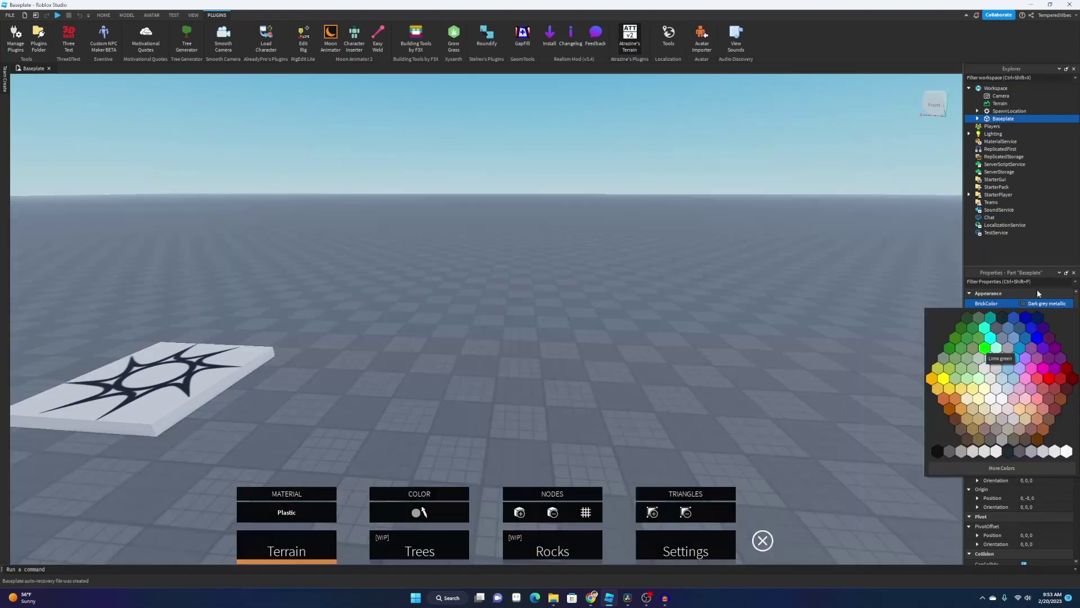
left_click(409, 493)
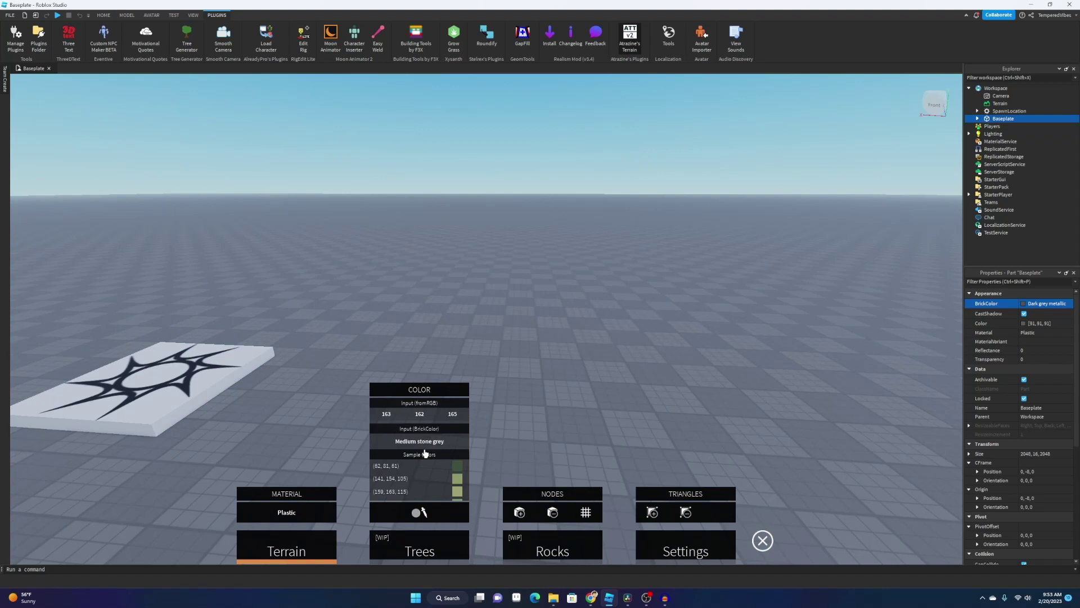
mouse_move(431, 489)
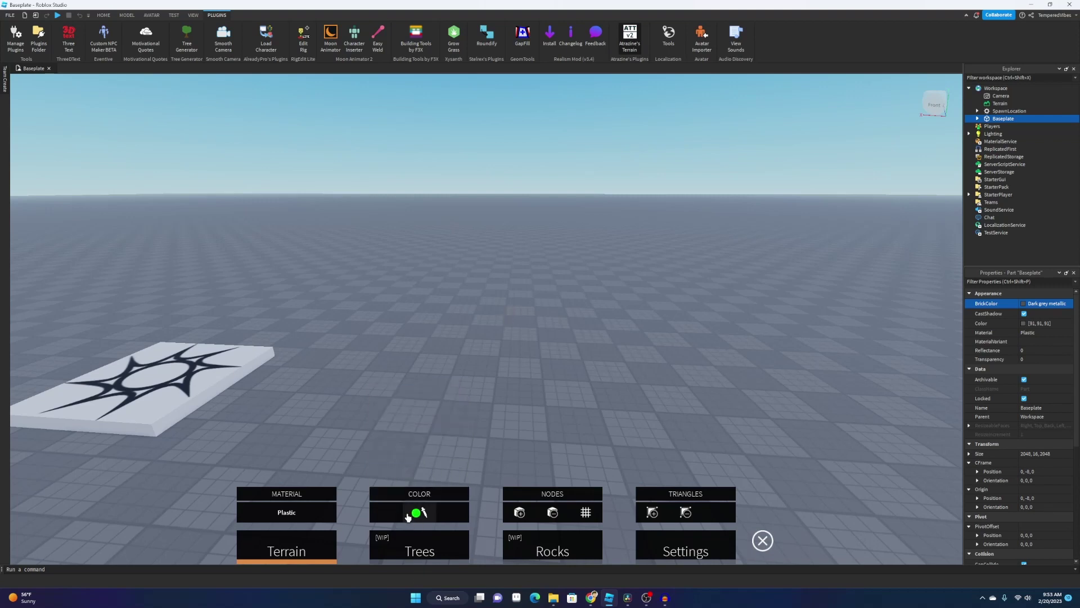
Create a triangle on empty baseplate ground by placing three new nodes with the add triangle tool.
mouse_move(527, 511)
mouse_move(587, 496)
right_click_drag(557, 424, 568, 411)
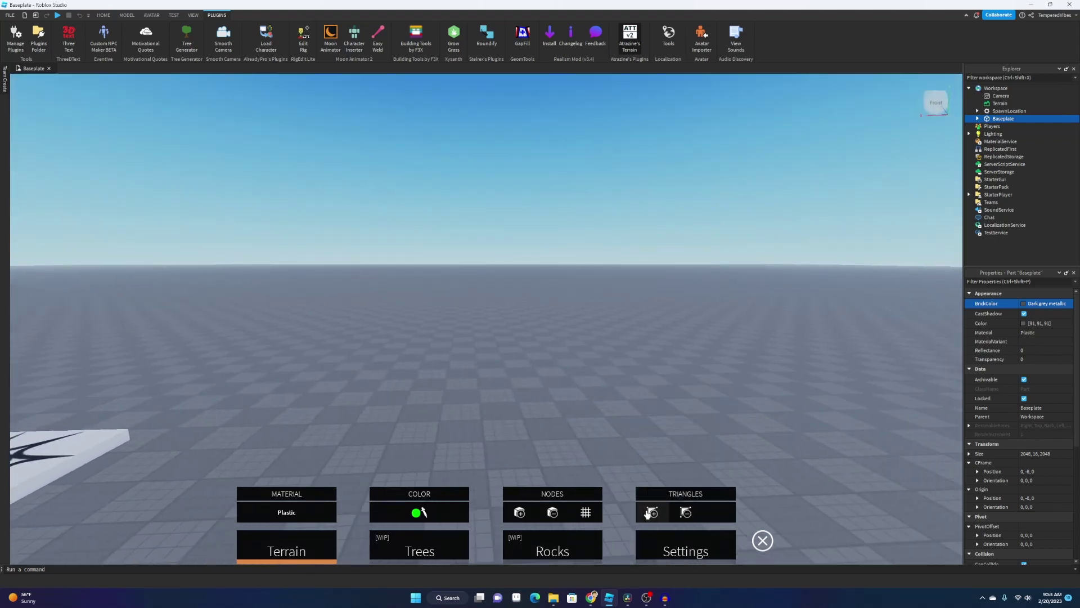
left_click(650, 514)
left_click(504, 388)
left_click(718, 387)
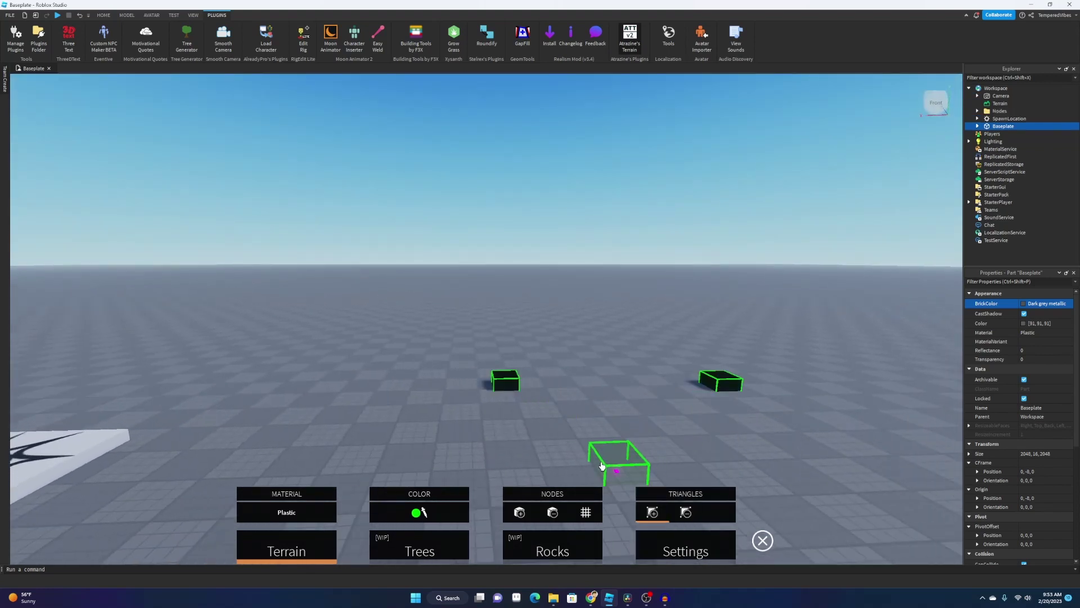
right_click_drag(601, 463, 573, 432)
left_click(543, 377)
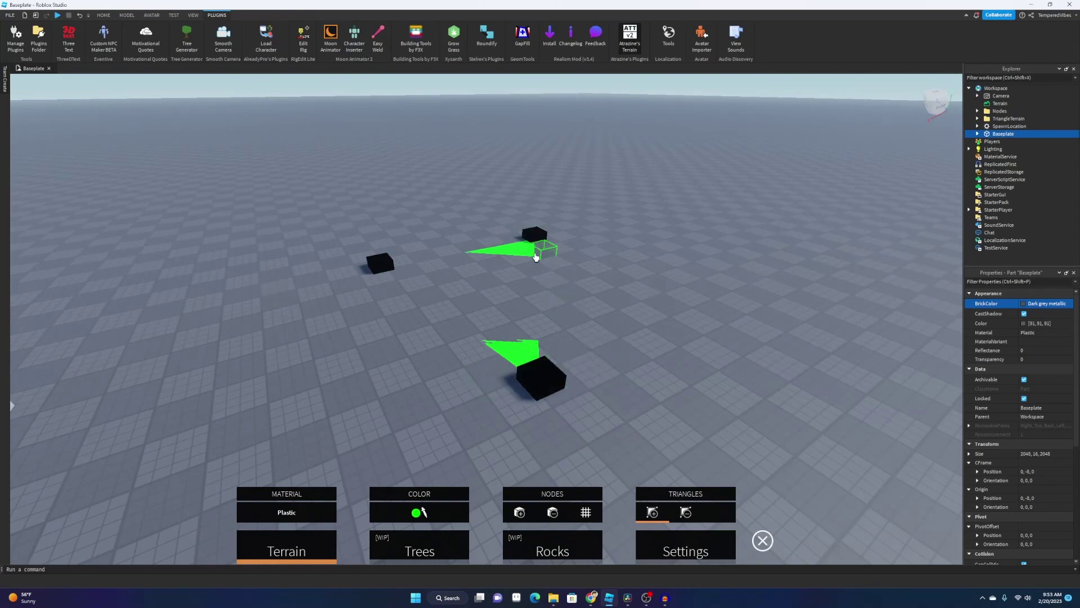
right_click_drag(524, 252, 573, 263)
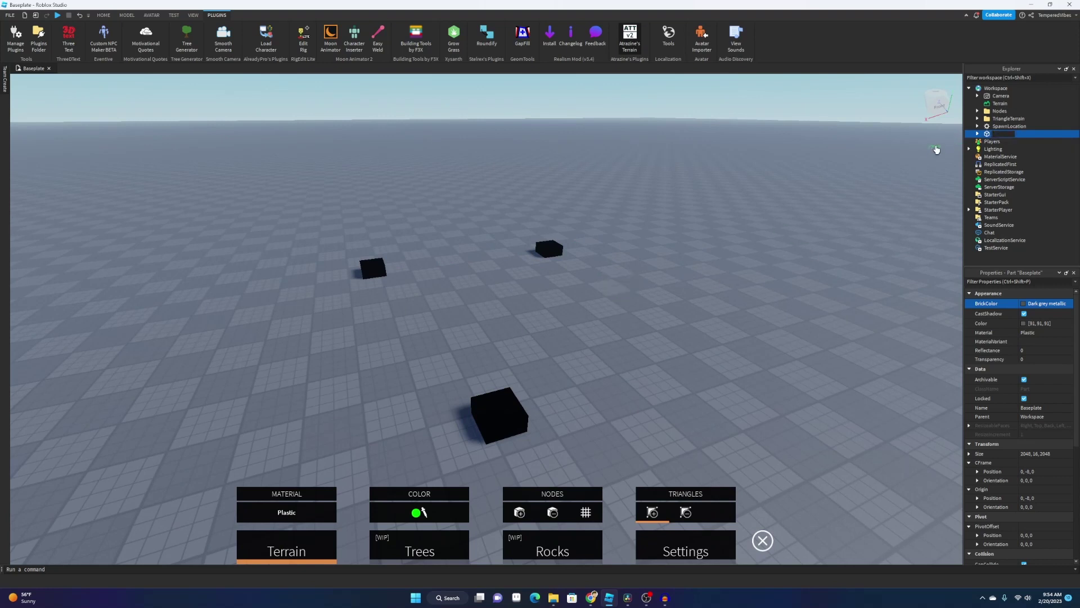
Try deleting the Baseplate beneath the nodes, and undo the deletion.
double_click(995, 134)
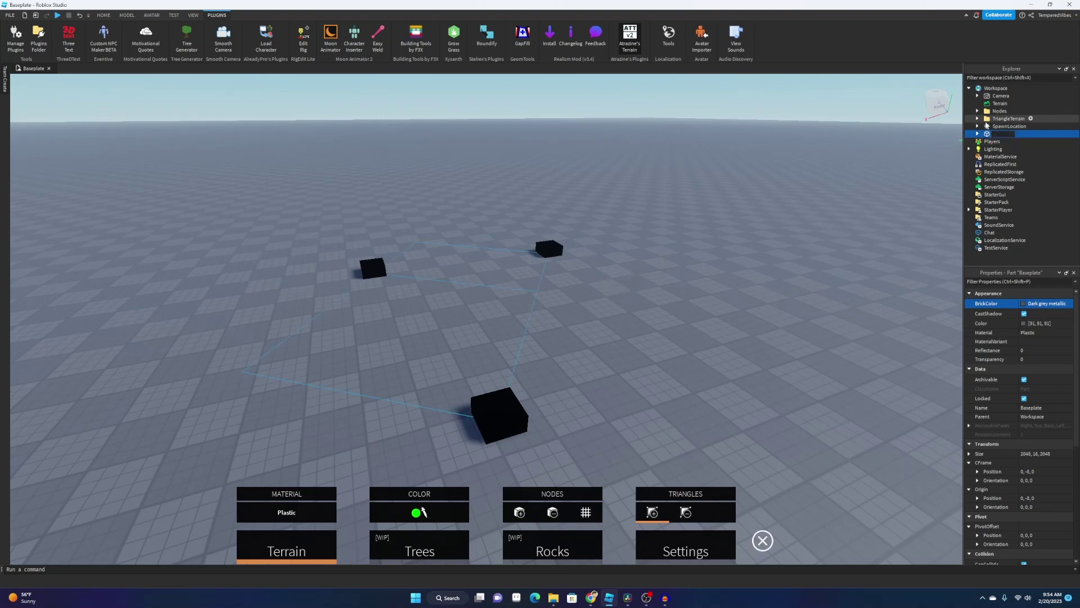
left_click(1004, 119)
left_click(990, 134)
key("Delete")
key("ctrl+z")
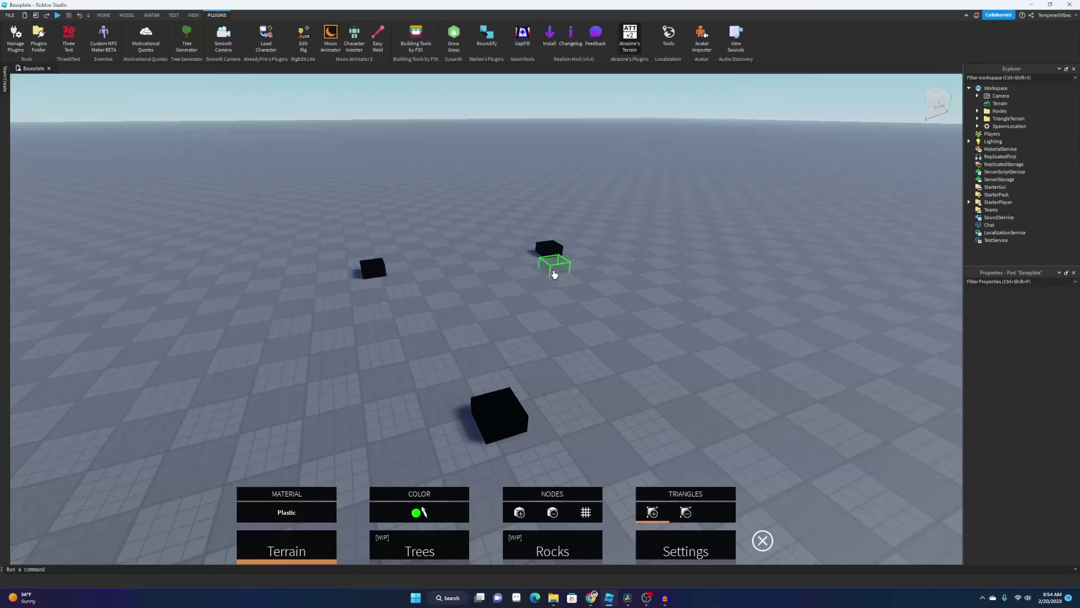
Connect the three existing nodes into a terrain triangle.
left_click(557, 249)
left_click(383, 273)
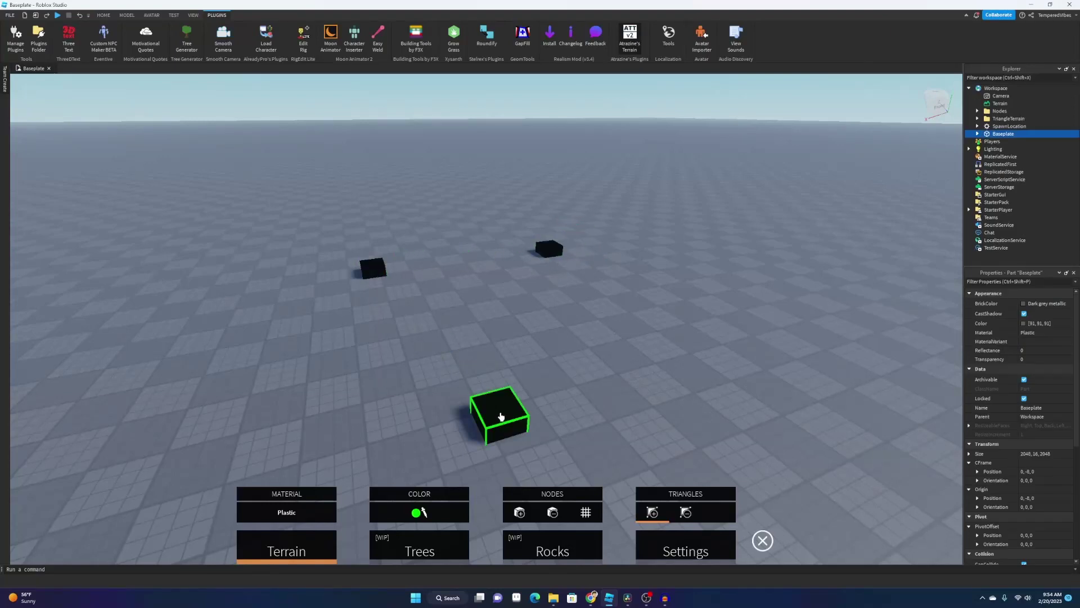
left_click(501, 416)
right_click_drag(501, 417, 569, 351)
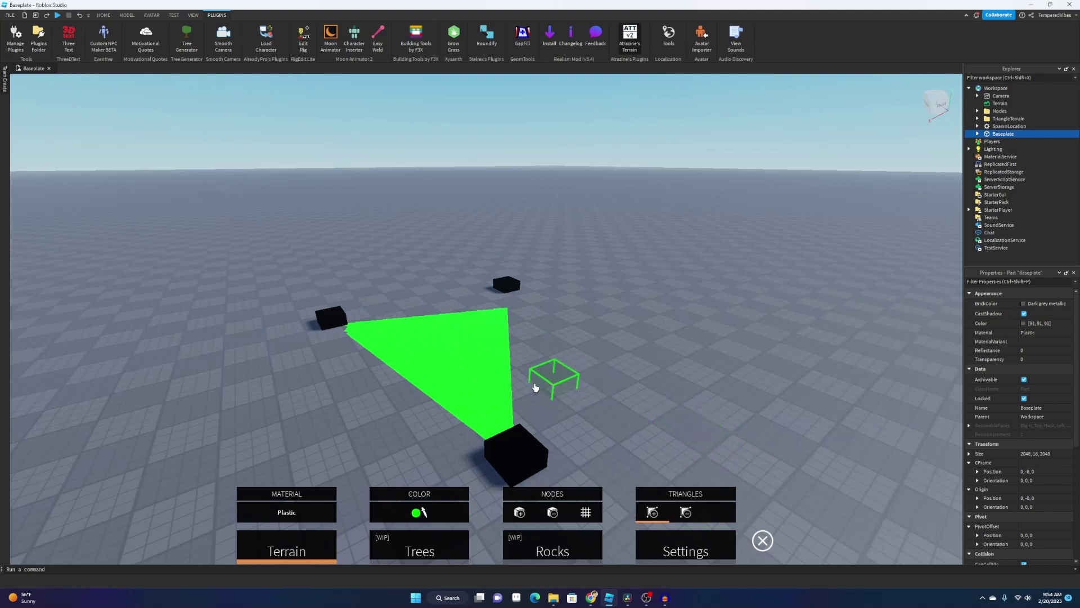
Undo the terrain triangle and all three placed nodes.
key("ctrl+z")
key("ctrl+z")
key("ctrl+z")
key("ctrl+z")
key("ctrl+z")
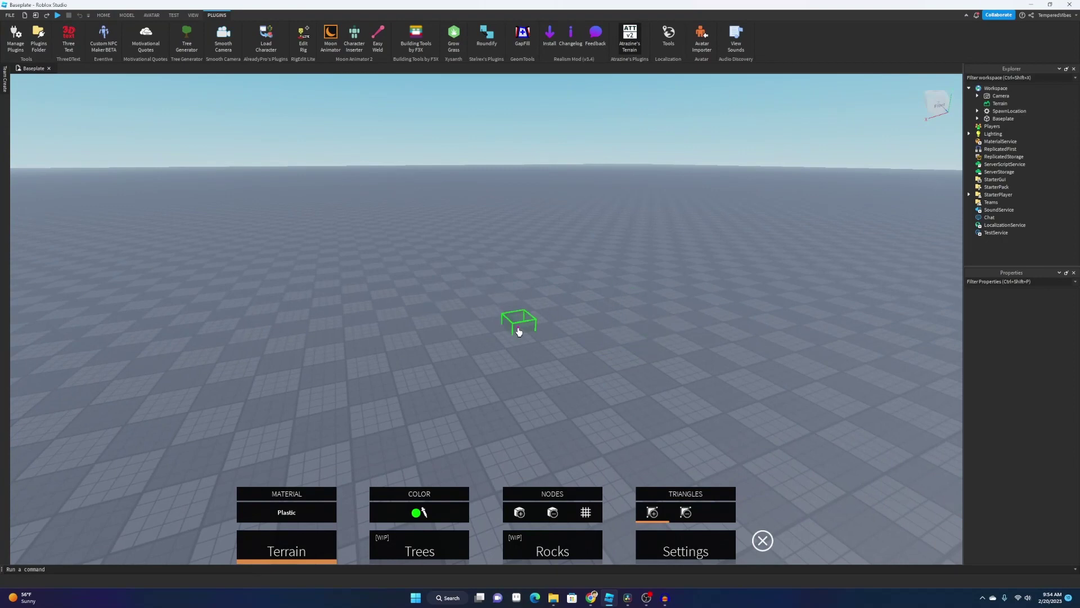
Place four separate nodes on the baseplate as the start of two parallel rows, using the add node tool.
left_click(520, 512)
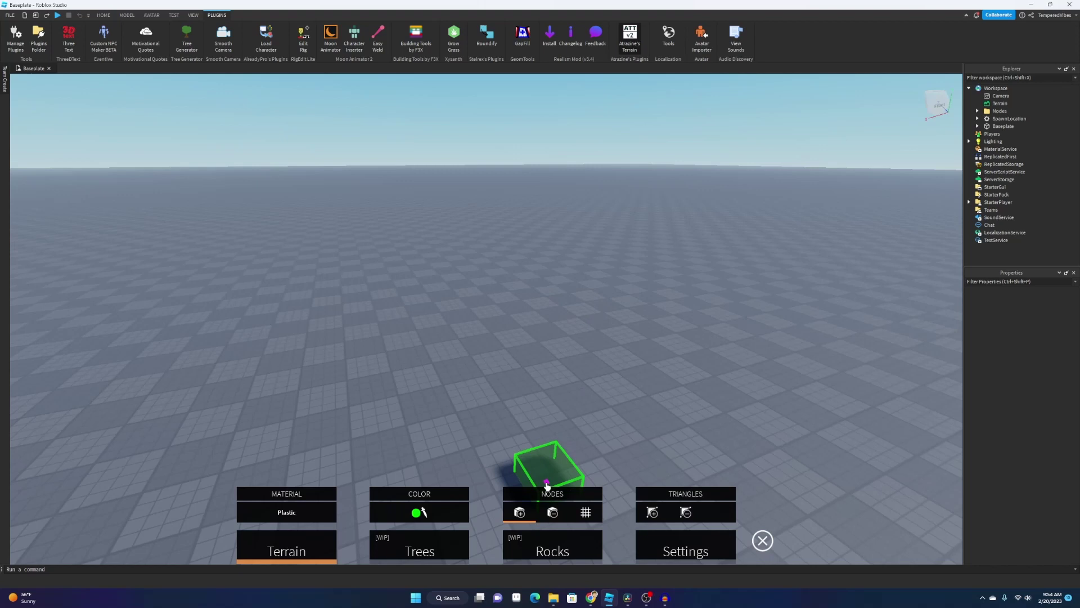
left_click(547, 285)
left_click(562, 275)
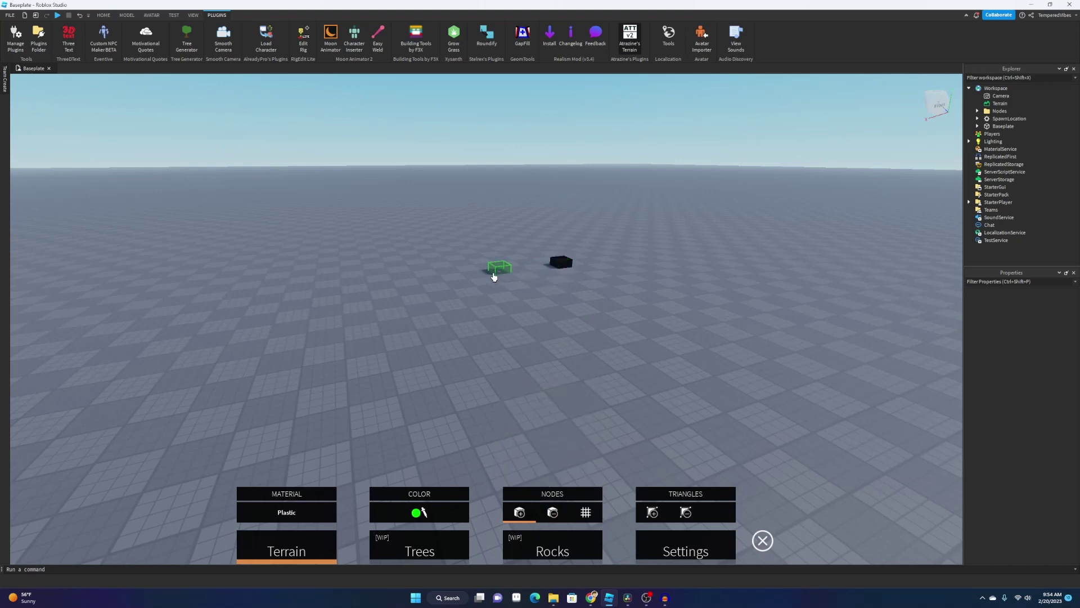
left_click(444, 283)
left_click(510, 376)
left_click(698, 331)
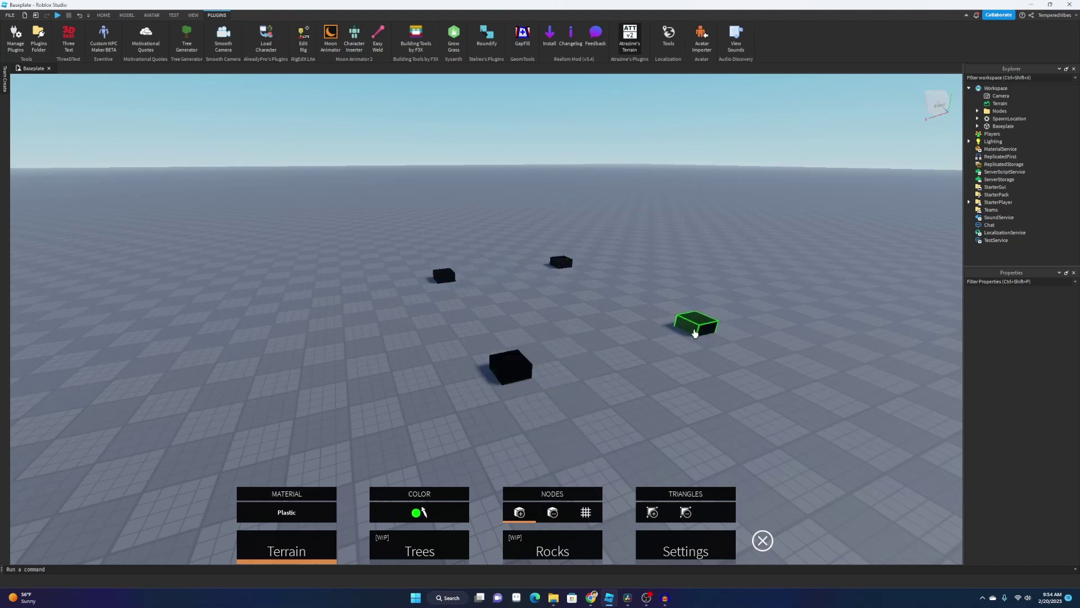
Extend the two rows with four more nodes, making four nodes in each row.
left_click(668, 253)
left_click(769, 300)
key("d")
right_click_drag(769, 301, 728, 294)
key("e")
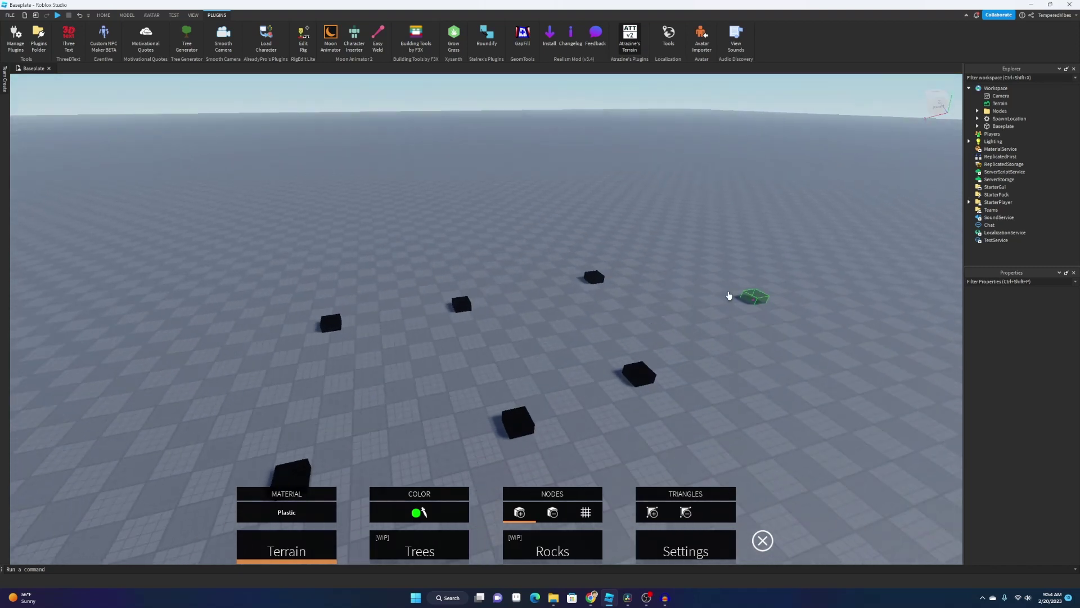
left_click(635, 331)
Connect the nodes in the far and middle sections of the two rows with terrain triangles.
right_click_drag(689, 418, 689, 444)
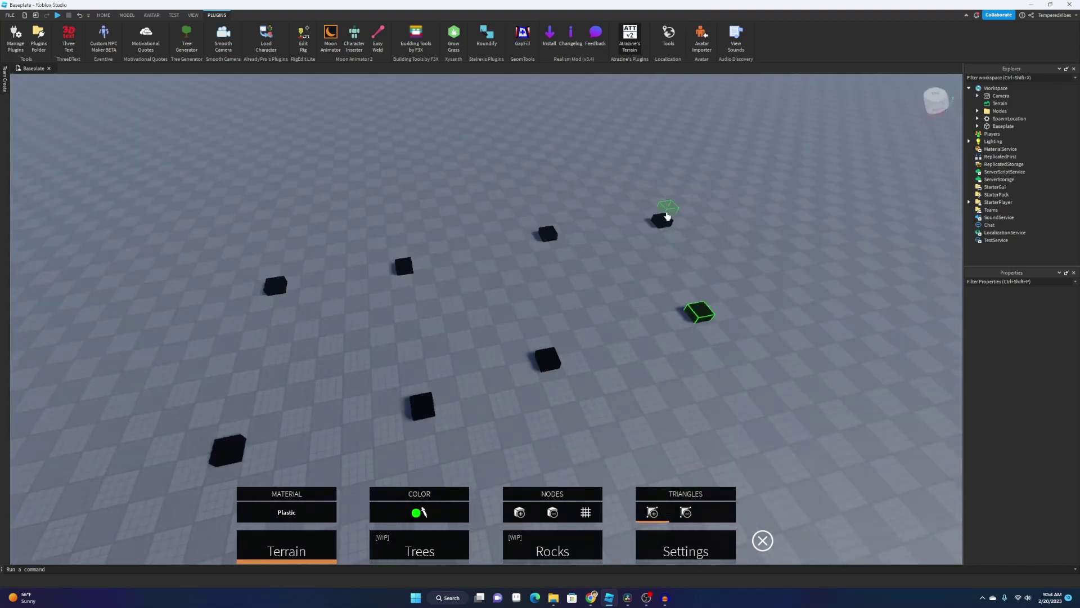
left_click(554, 235)
left_click(541, 363)
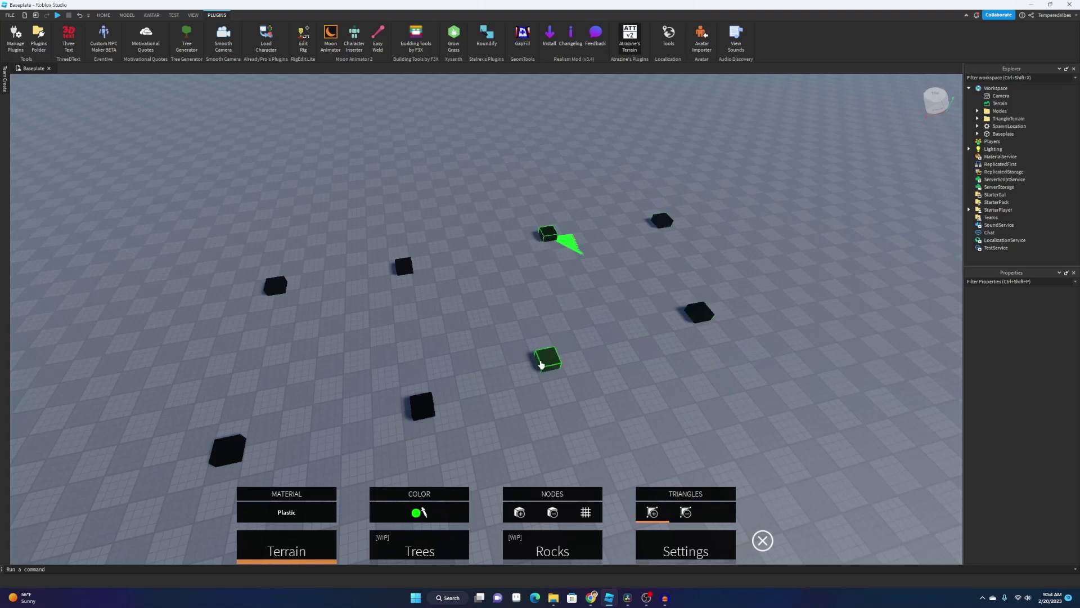
left_click(681, 307)
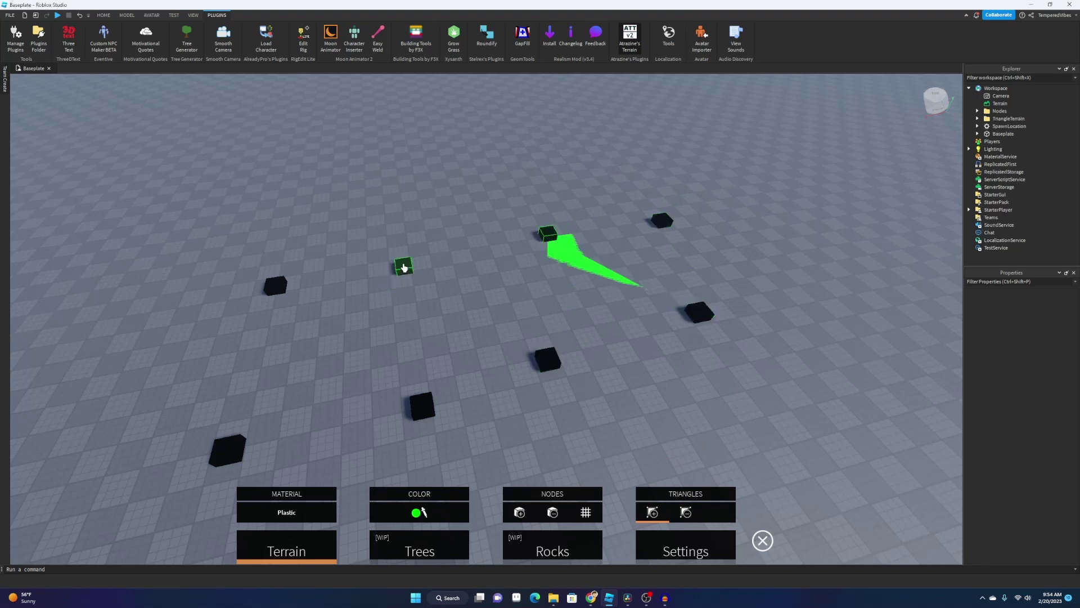
left_click(546, 360)
left_click(422, 405)
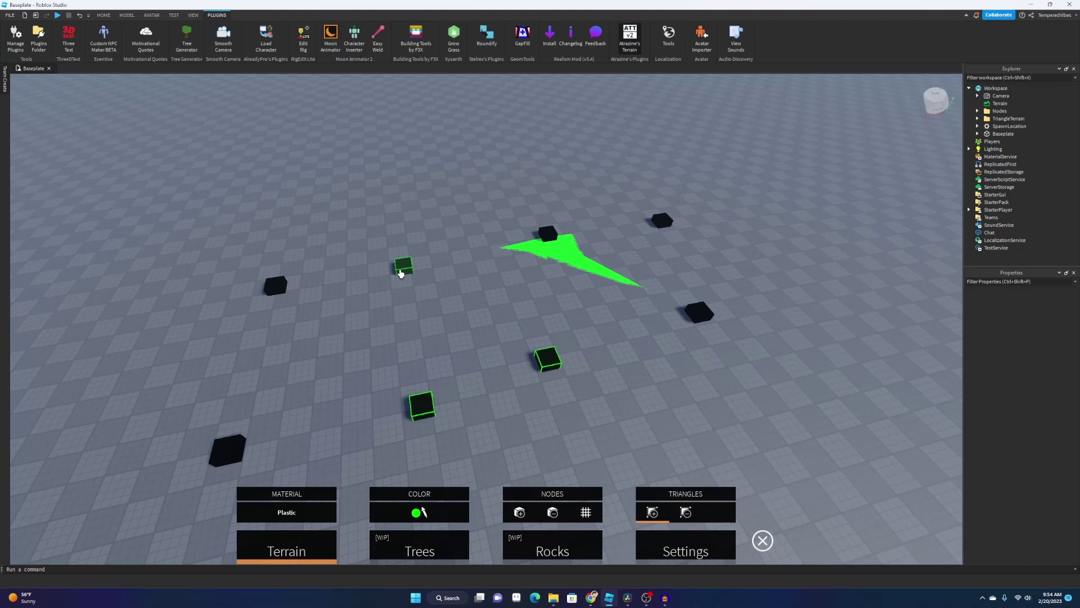
left_click(401, 273)
Connect the four nodes in the near section of the two rows with terrain triangles, undoing the one misplaced node selection.
left_click(403, 269)
left_click(281, 289)
left_click(426, 415)
left_click(425, 415)
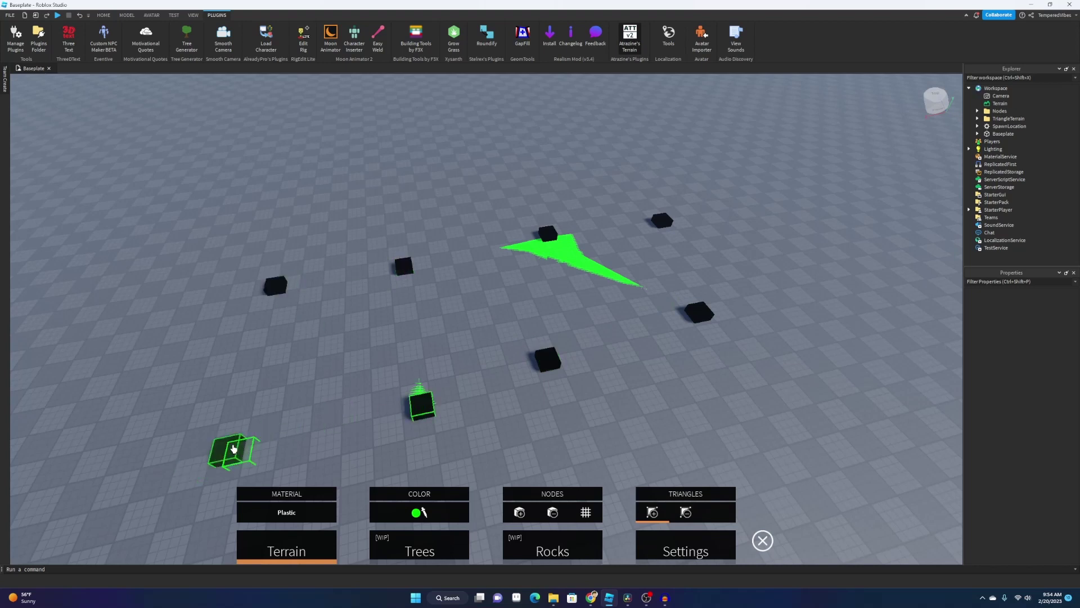
left_click(243, 455)
key("ctrl+z")
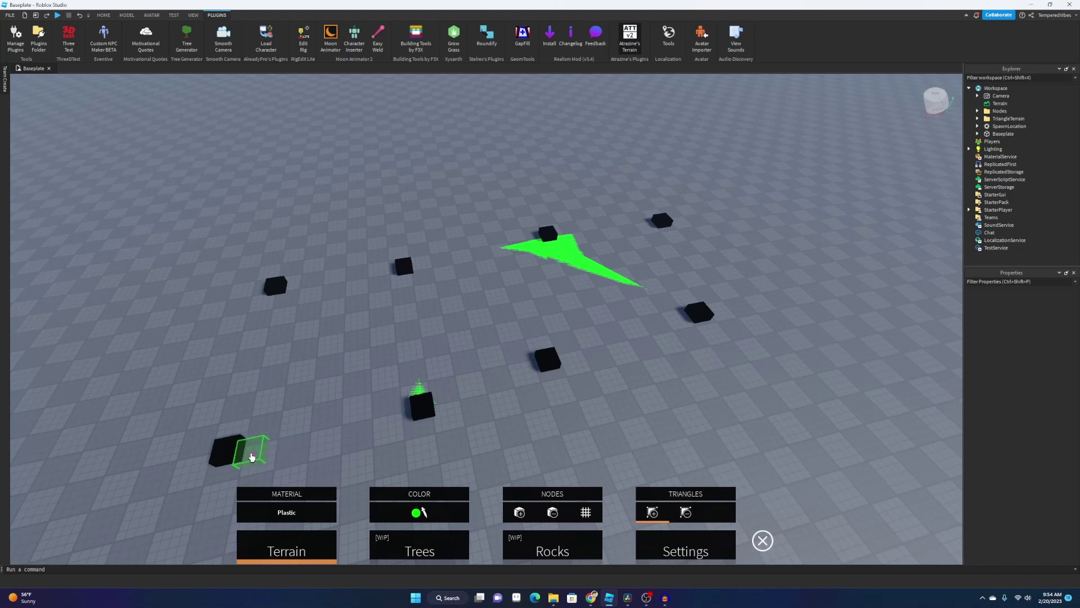
left_click(247, 455)
left_click(422, 405)
left_click(275, 286)
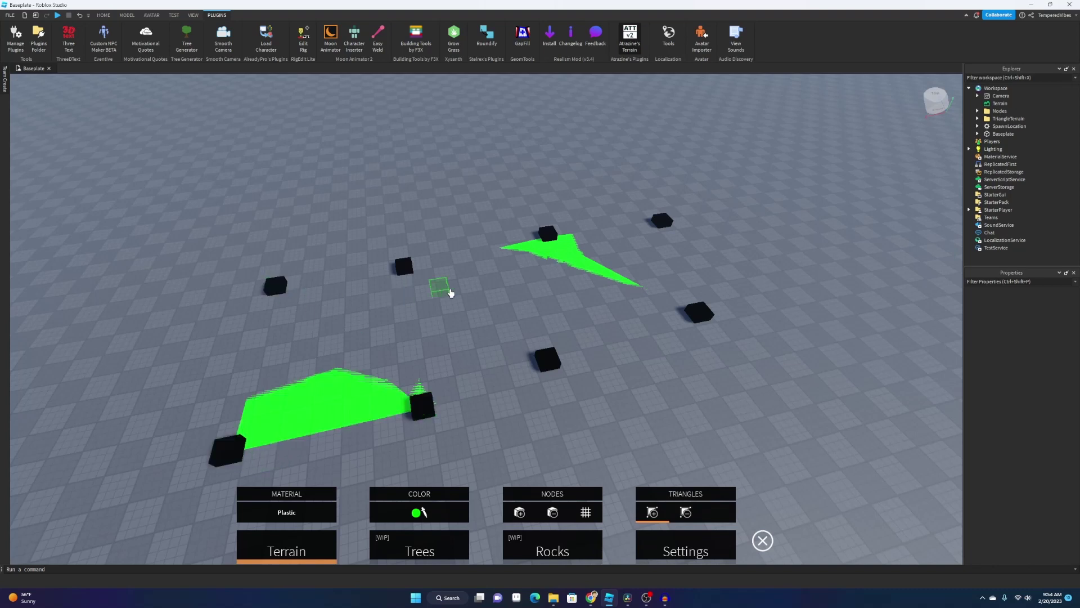
Delete the baseplate to inspect the connected triangle surface from another angle, and undo the deletion.
left_click(1003, 133)
key("Delete")
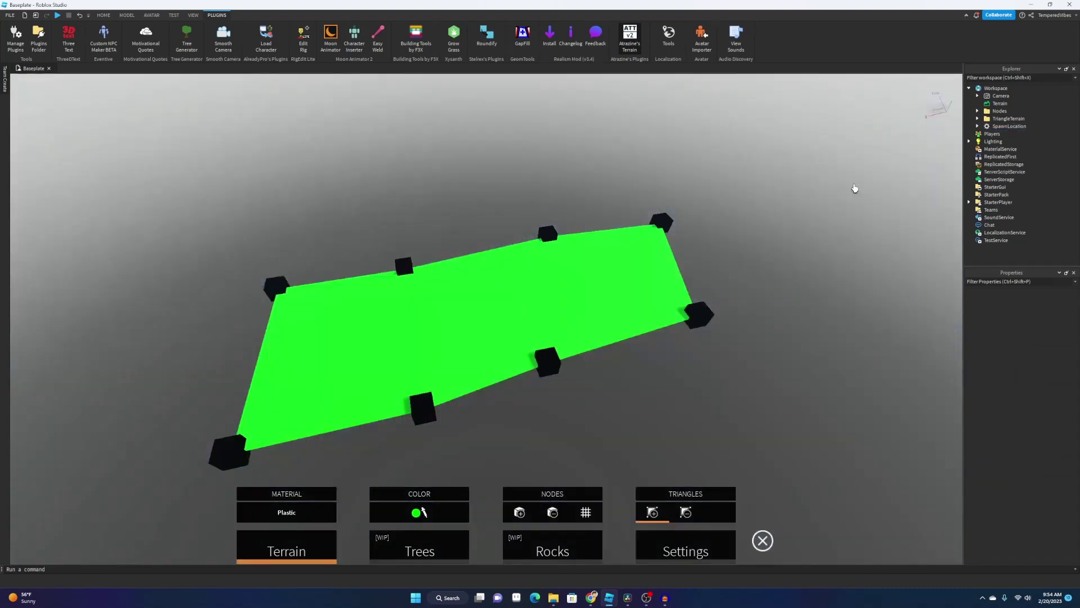
right_click_drag(854, 187, 723, 234)
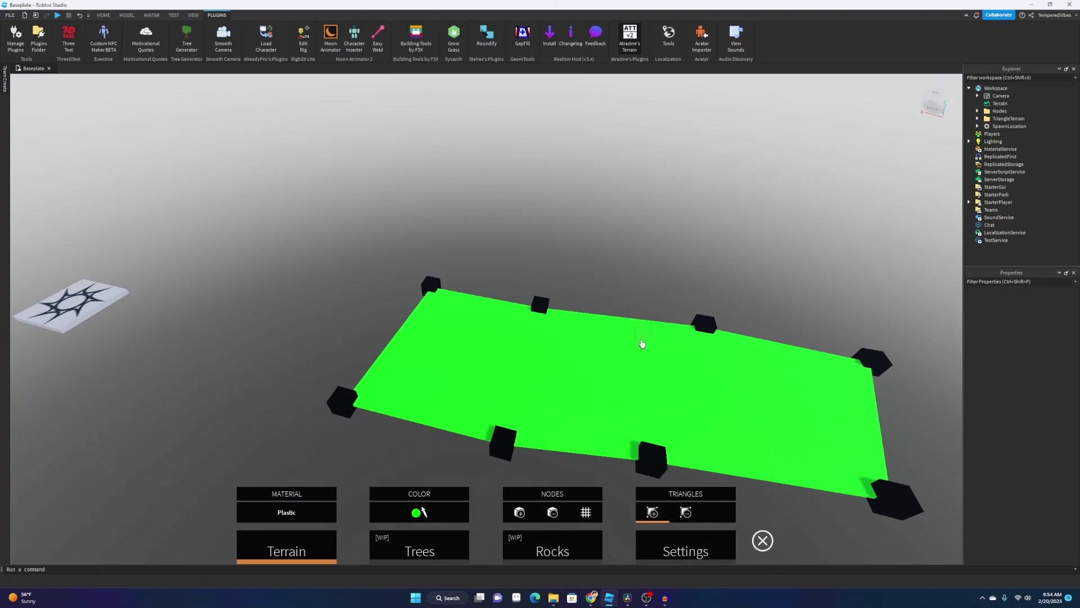
key("ctrl+z")
right_click_drag(625, 299, 624, 299)
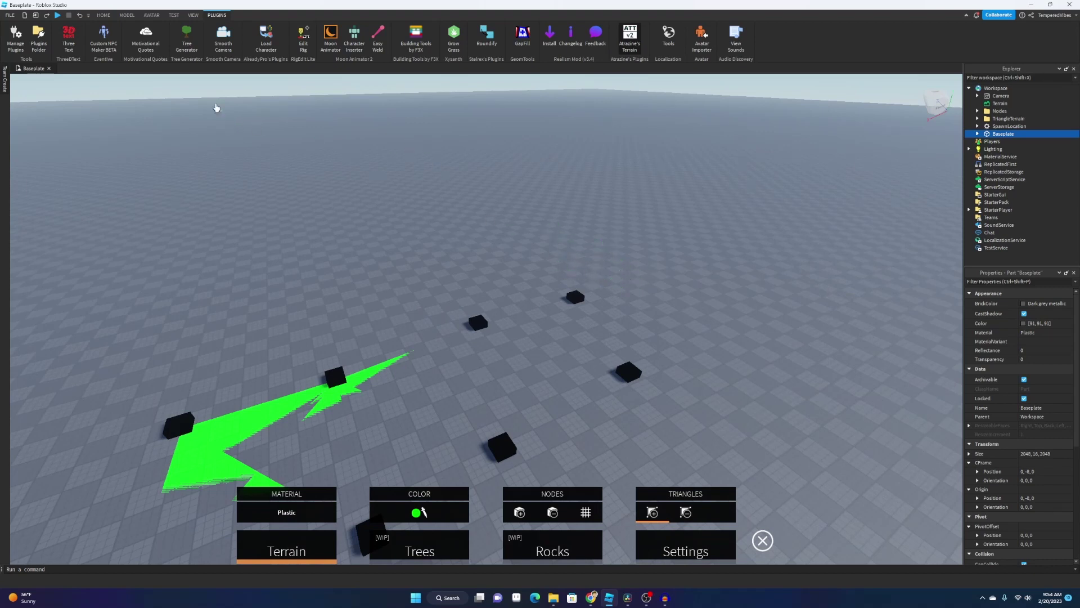
Build a grass hill on the baseplate behind the nodes using the Terrain Editor's Add brush.
left_click(194, 16)
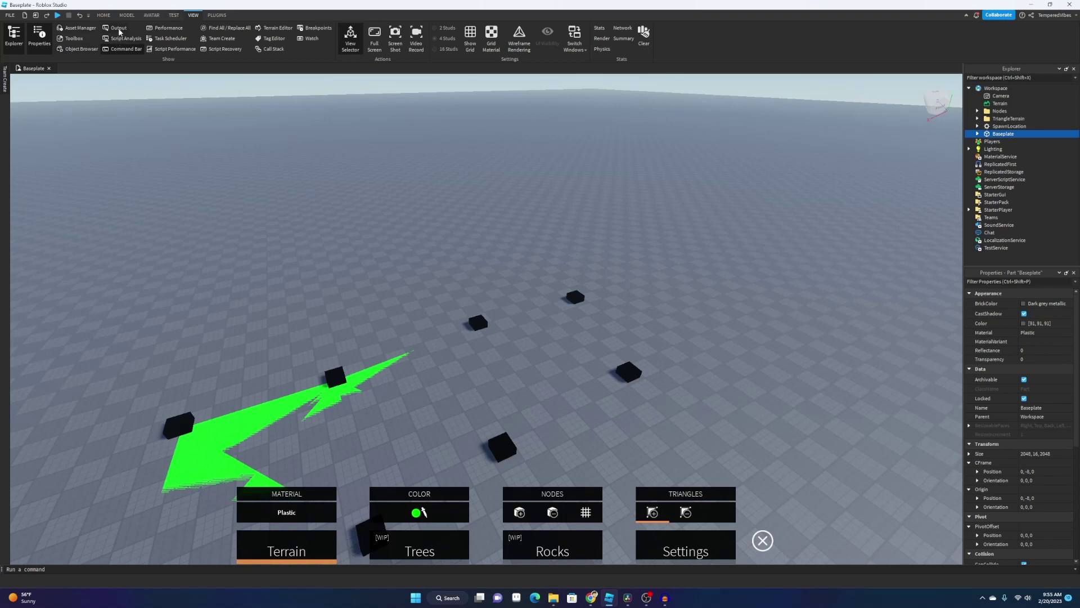
left_click(276, 28)
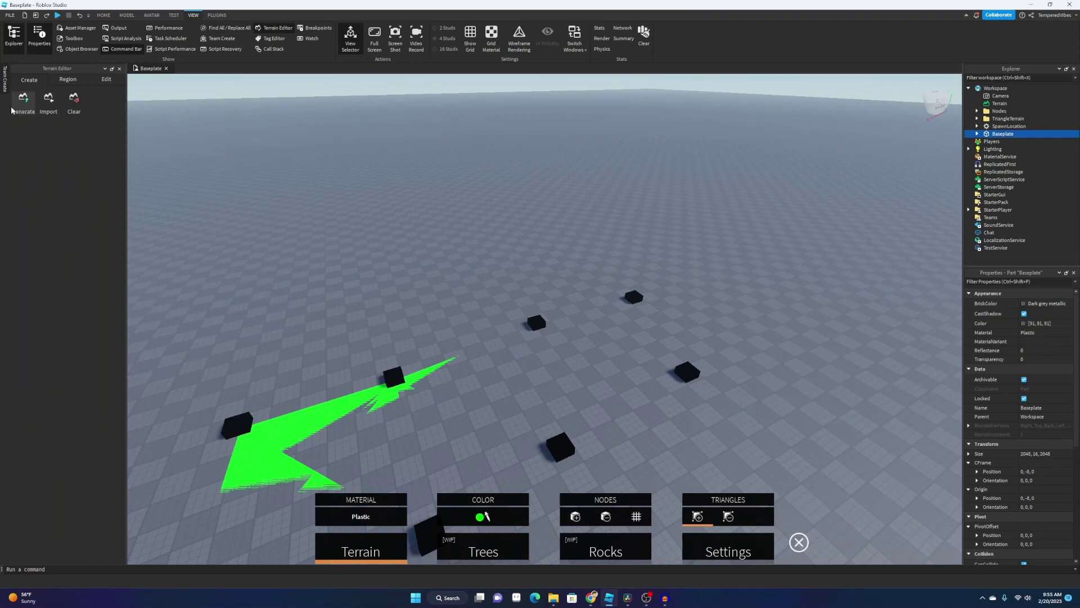
left_click(58, 82)
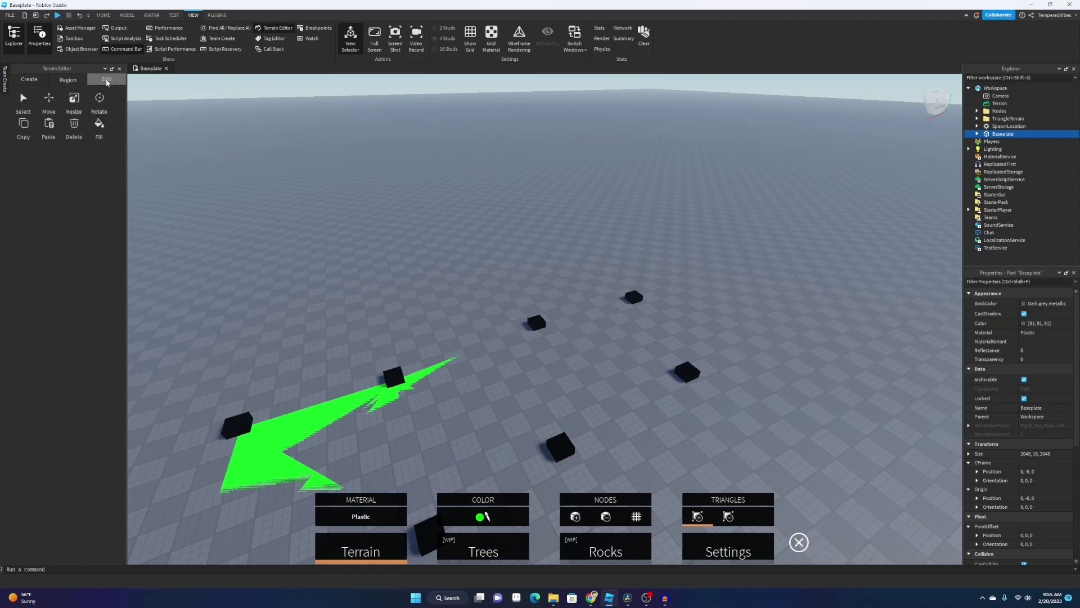
left_click(107, 82)
left_click(23, 102)
left_click(467, 163)
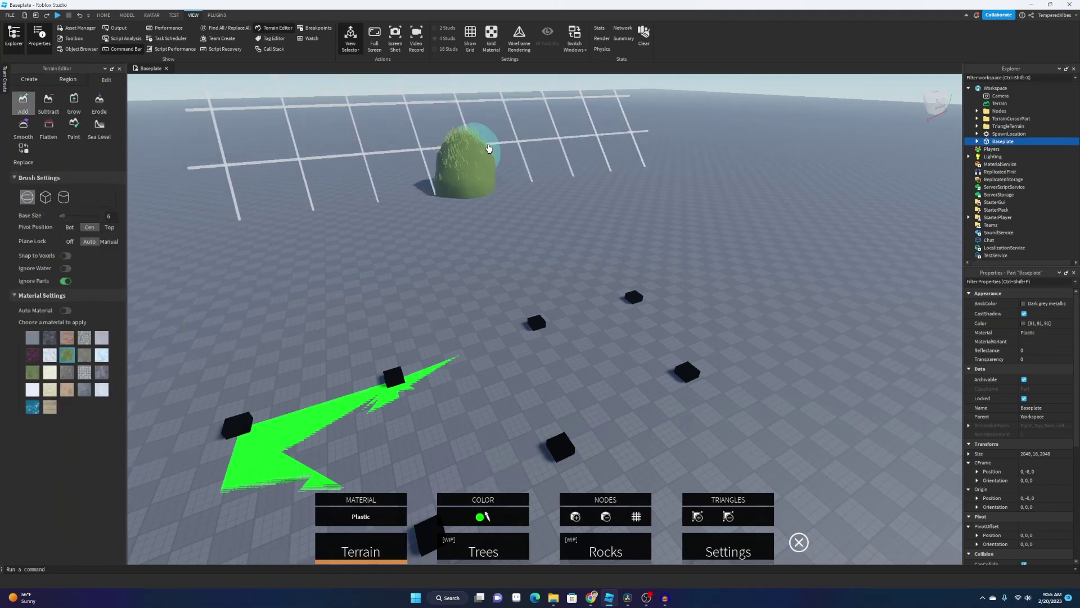
mouse_move(488, 148)
left_mouse_down()
mouse_move(270, 188)
mouse_move(315, 146)
mouse_move(410, 126)
mouse_move(373, 178)
left_mouse_up()
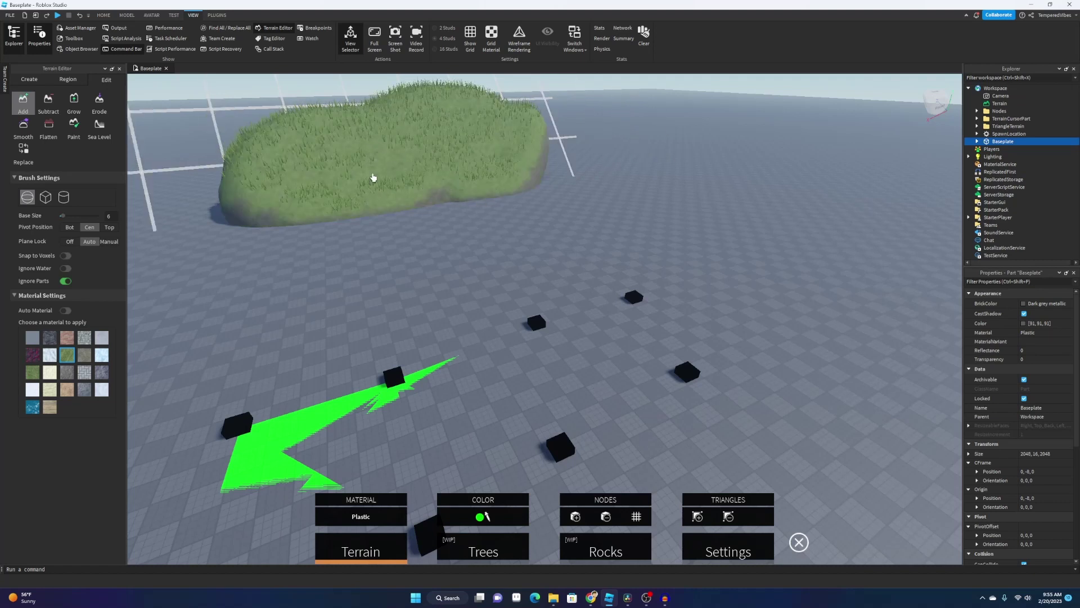
Place plugin nodes along the base of the grass hill and on its lower slope, forming two rows.
key("w")
key("a")
right_click_drag(566, 185, 566, 186)
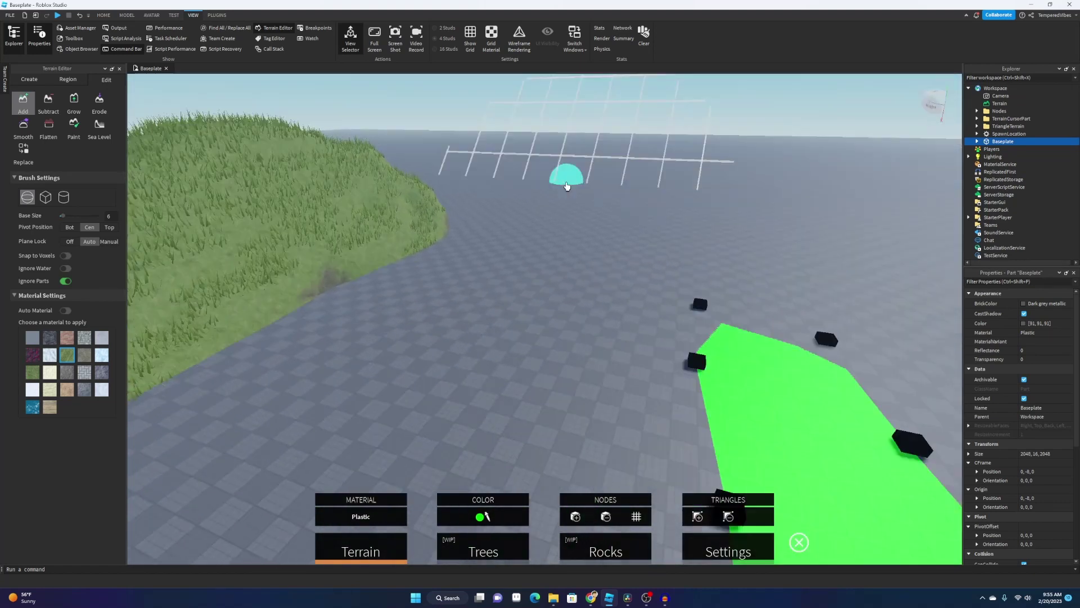
key("a")
left_click(577, 517)
right_click_drag(526, 333, 525, 341)
left_click(504, 387)
left_click(398, 326)
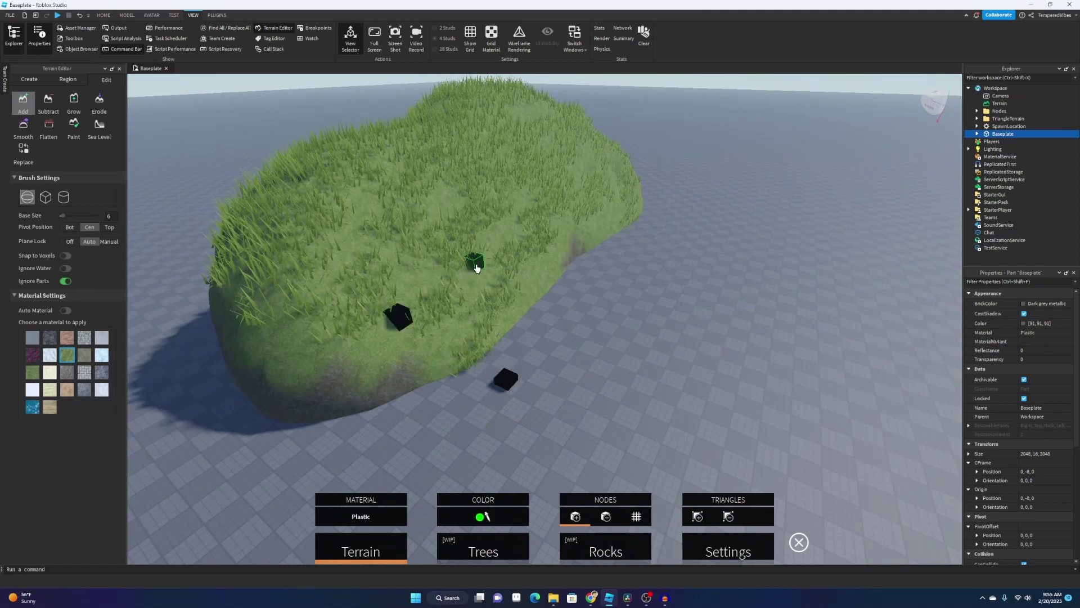
left_click(476, 268)
left_click(536, 221)
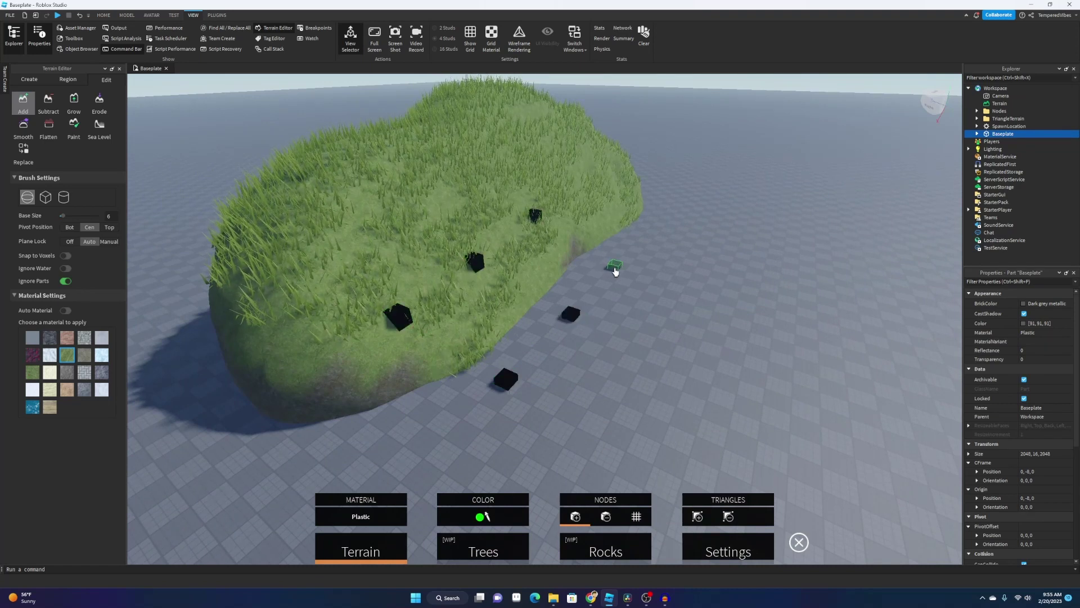
left_click(615, 271)
left_click(648, 237)
Extend the node grid around the hill's base and across its upper surface, ending with two nodes on the crest.
right_click_drag(648, 237, 685, 398)
scroll(649, 237, "up", 4)
left_click(685, 398)
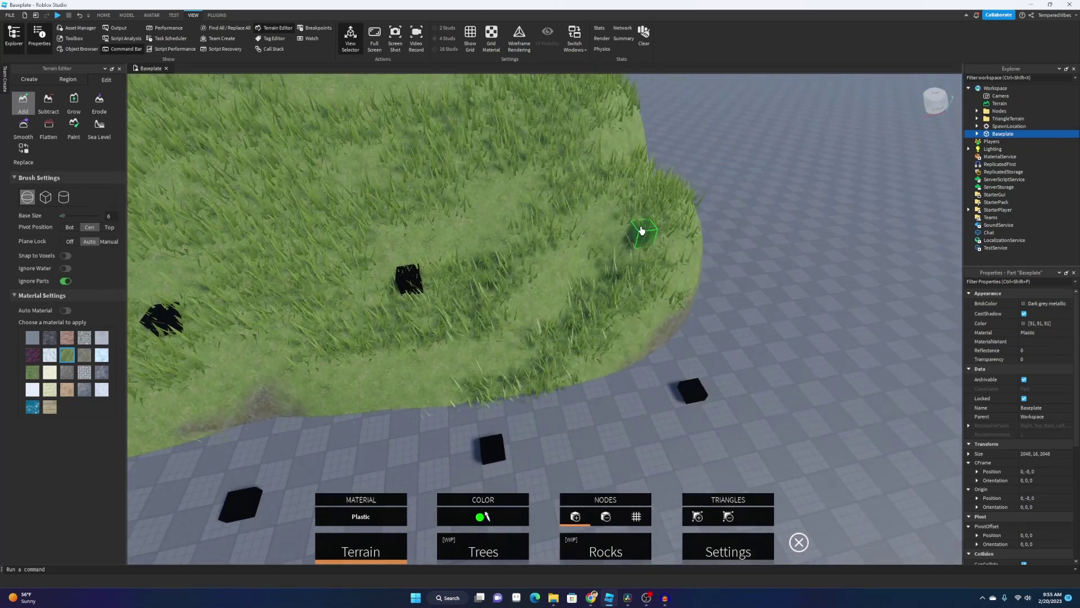
scroll(635, 224, "down", 5)
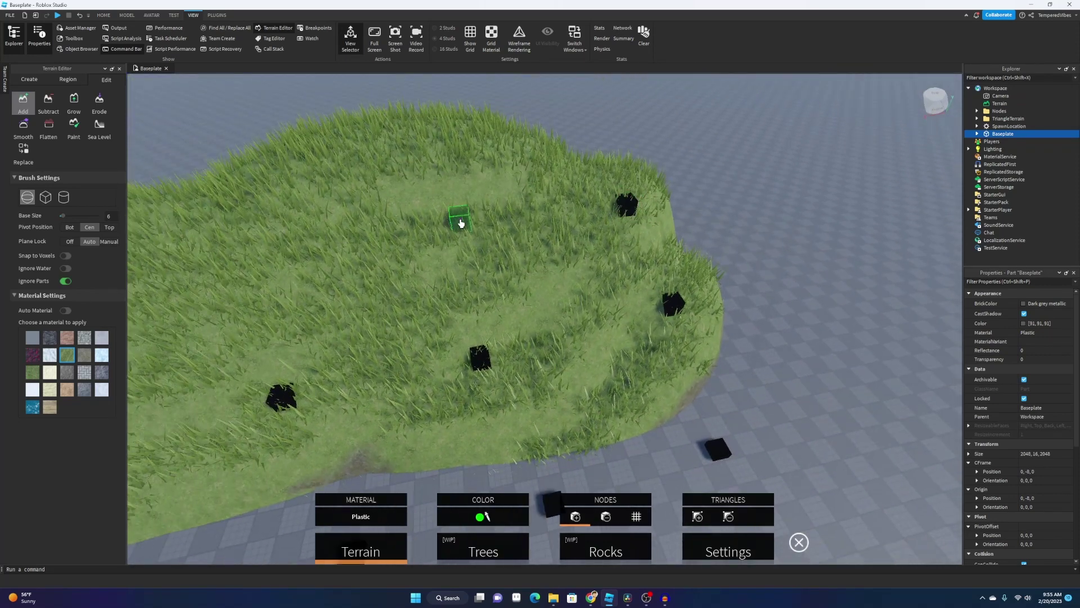
scroll(450, 225, "down", 6)
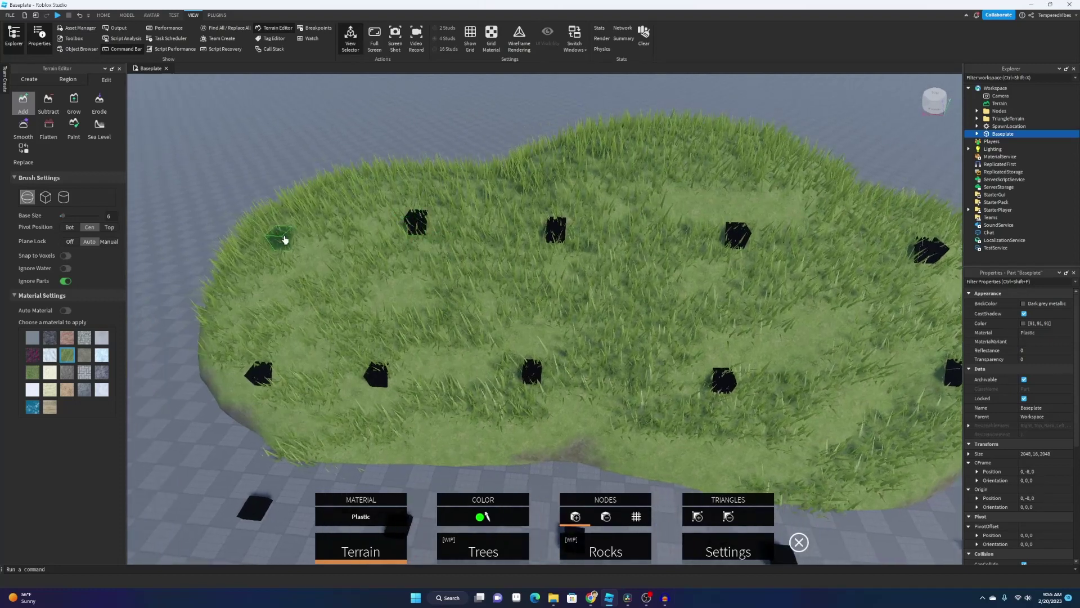
left_click(563, 143)
left_click(726, 143)
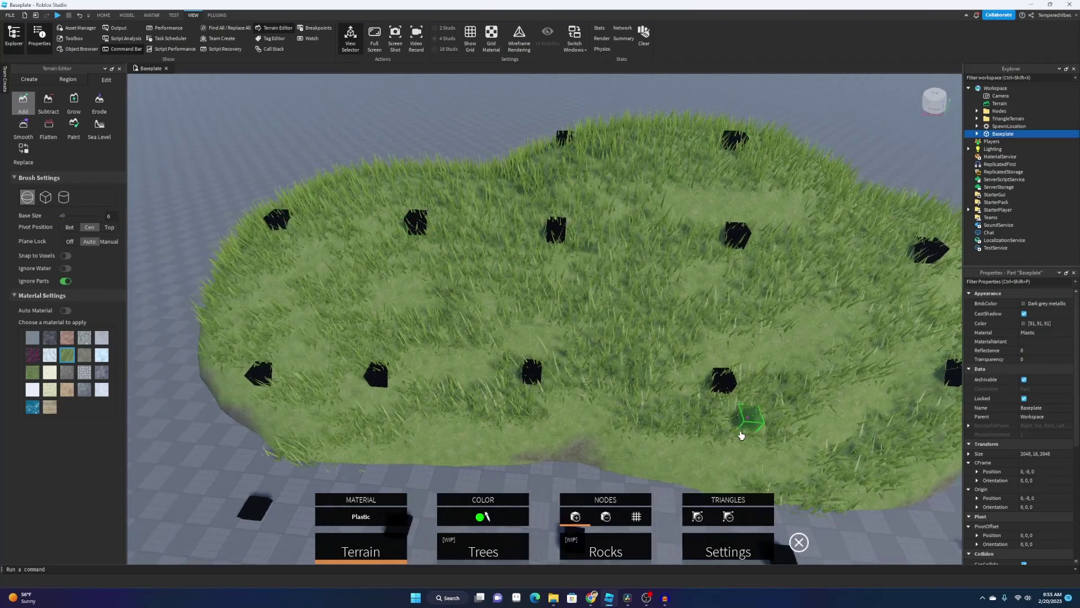
Connect the nodes in the middle of the hill's upper surface with terrain triangles.
left_click(697, 516)
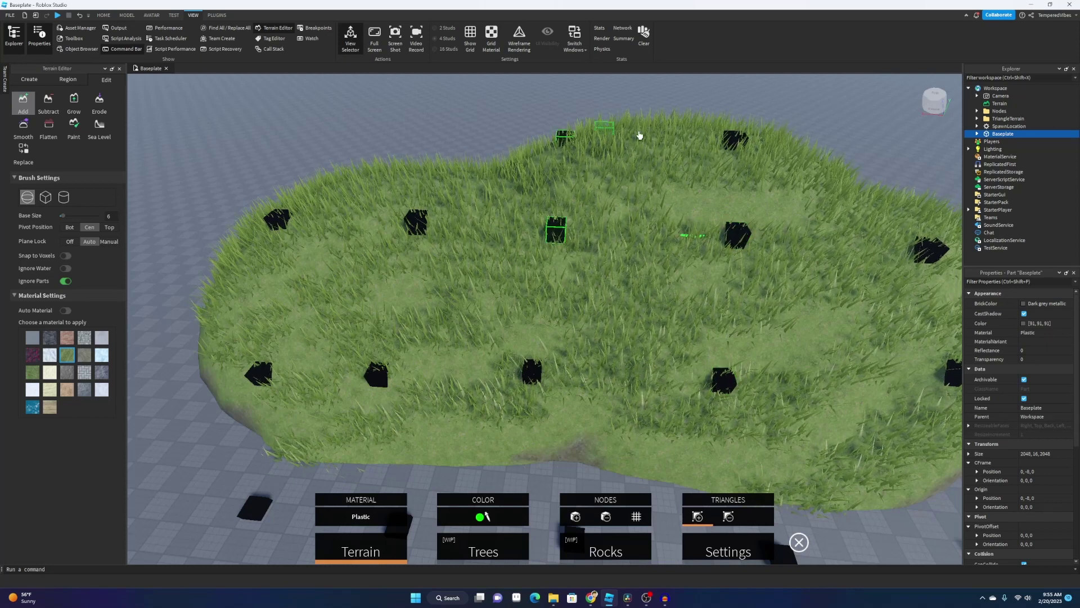
left_click(722, 381)
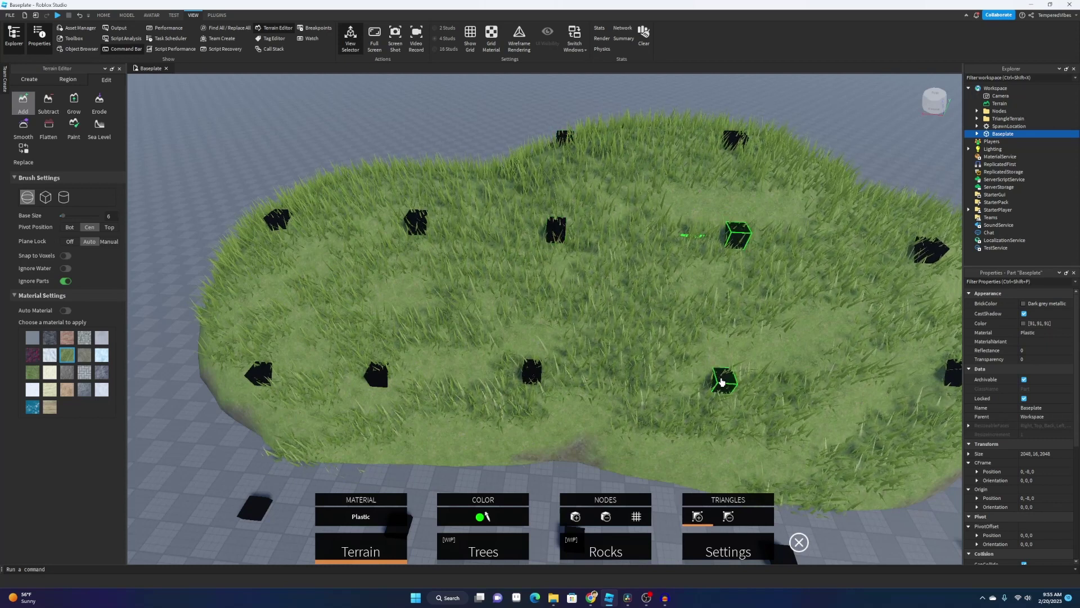
left_click(555, 239)
left_click(533, 374)
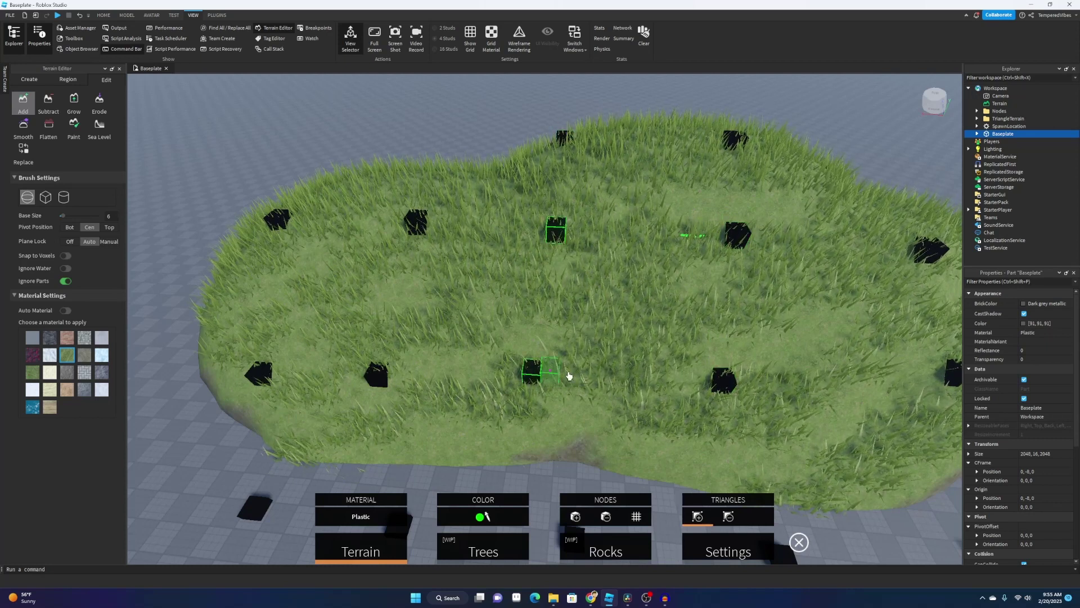
left_click(722, 384)
Cover the hill's front slope with terrain triangles between the middle upper nodes and the baseplate nodes.
right_click_drag(722, 386, 723, 389)
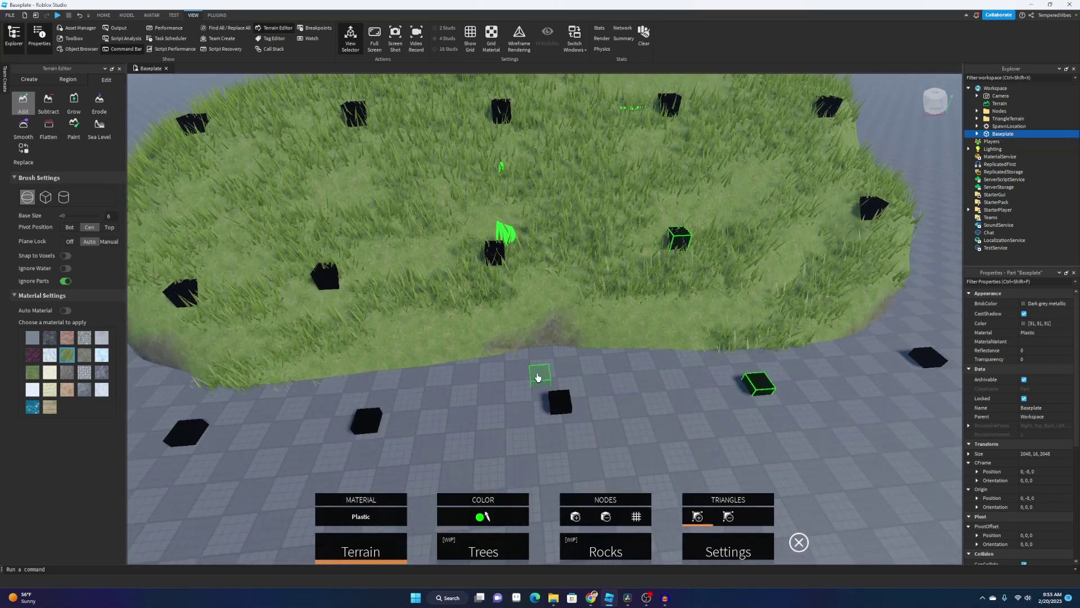
left_click(499, 257)
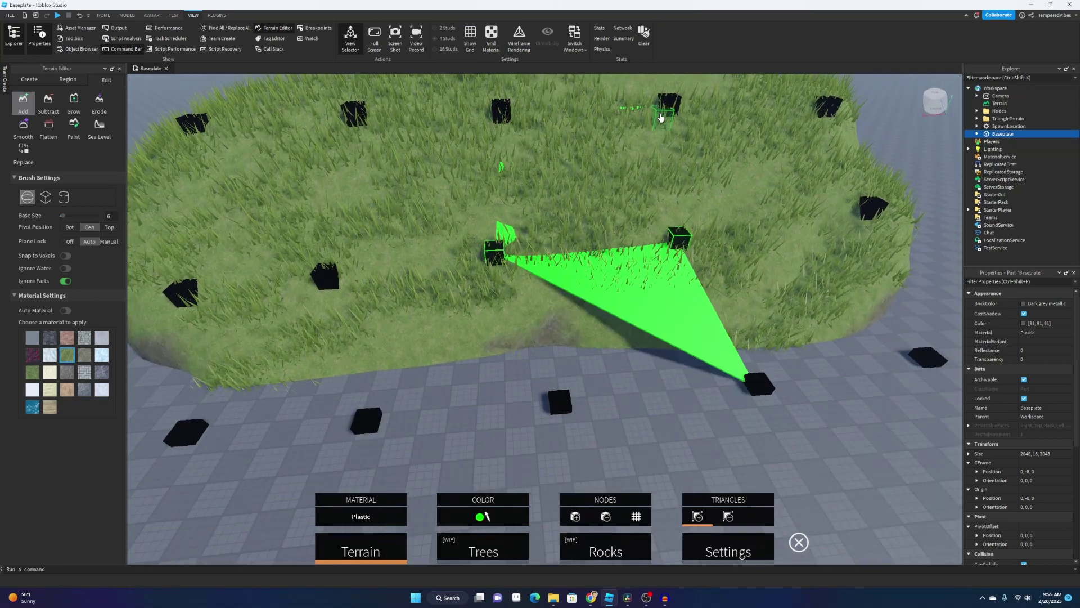
left_click(560, 401)
left_click(493, 252)
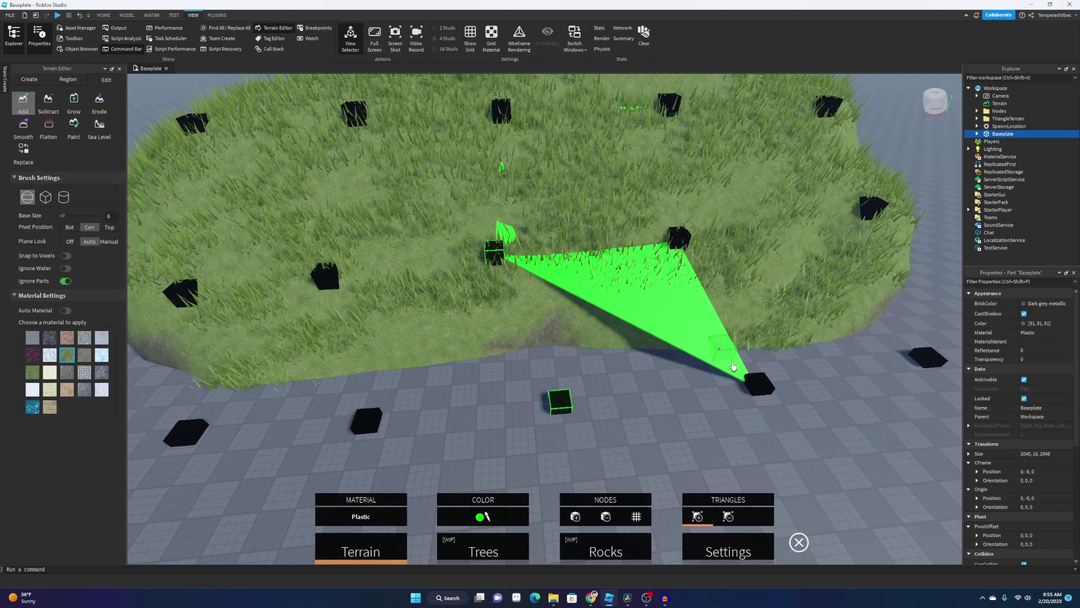
left_click(760, 386)
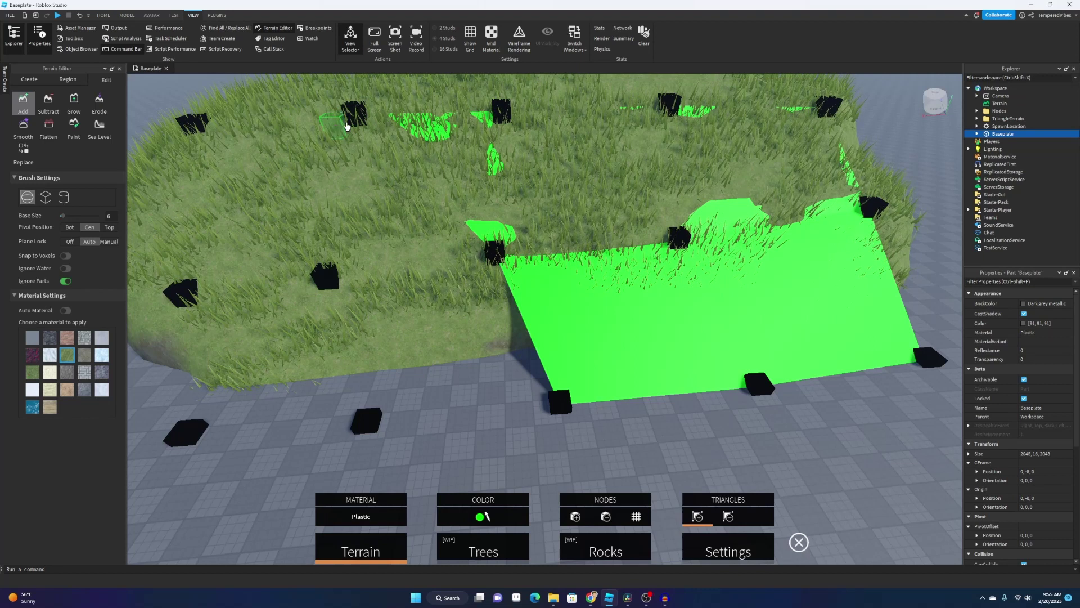
Add triangles joining the next upper slope node and baseplate node to the covered middle section of the hill.
left_click(326, 275)
left_click(493, 256)
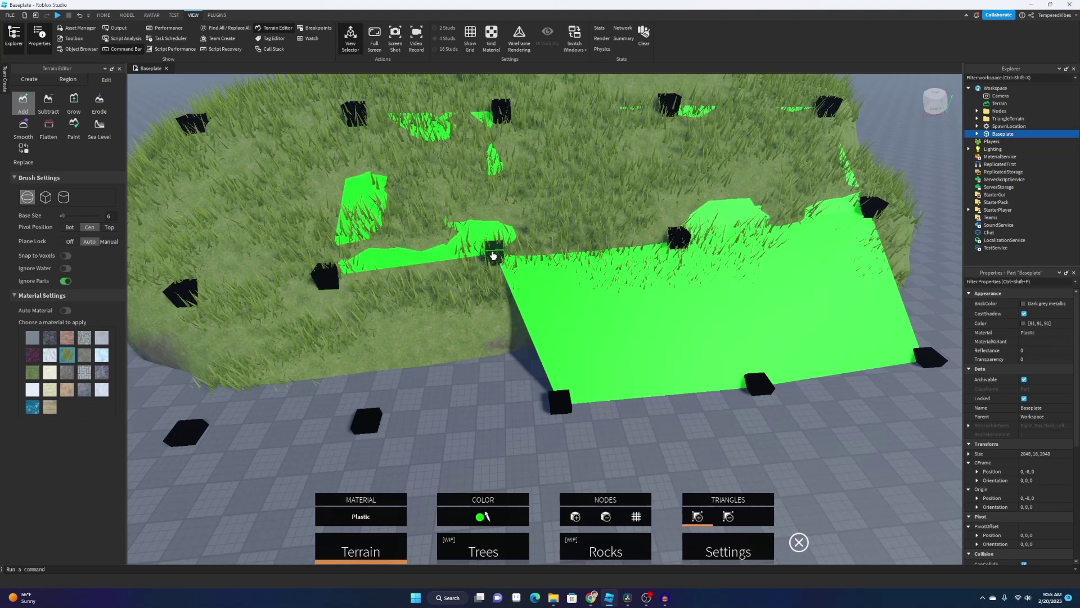
left_click(494, 254)
left_click(558, 399)
left_click(367, 421)
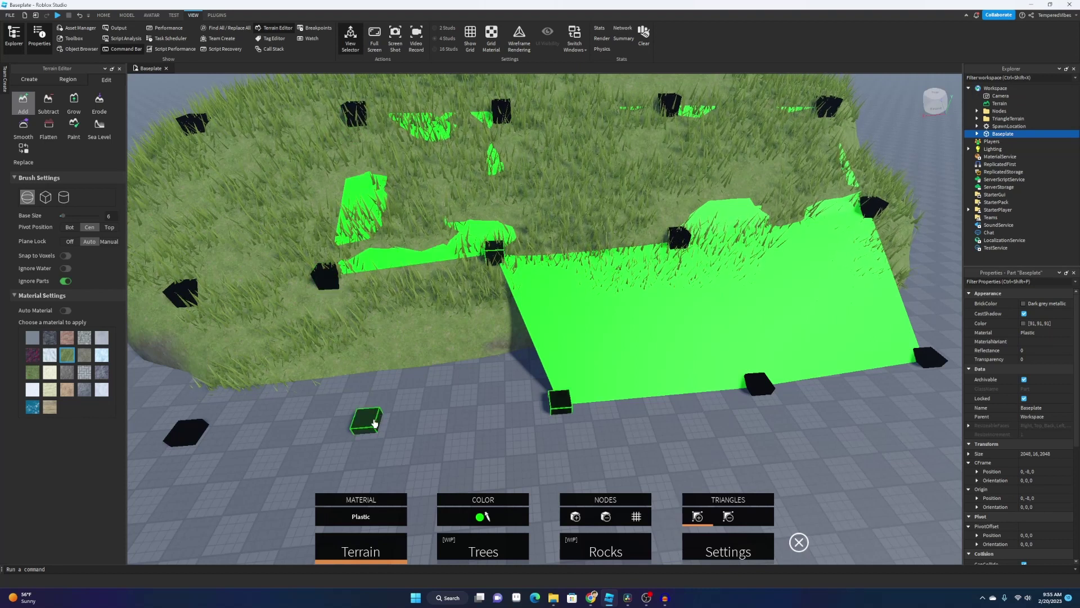
left_click(326, 276)
left_click(360, 425)
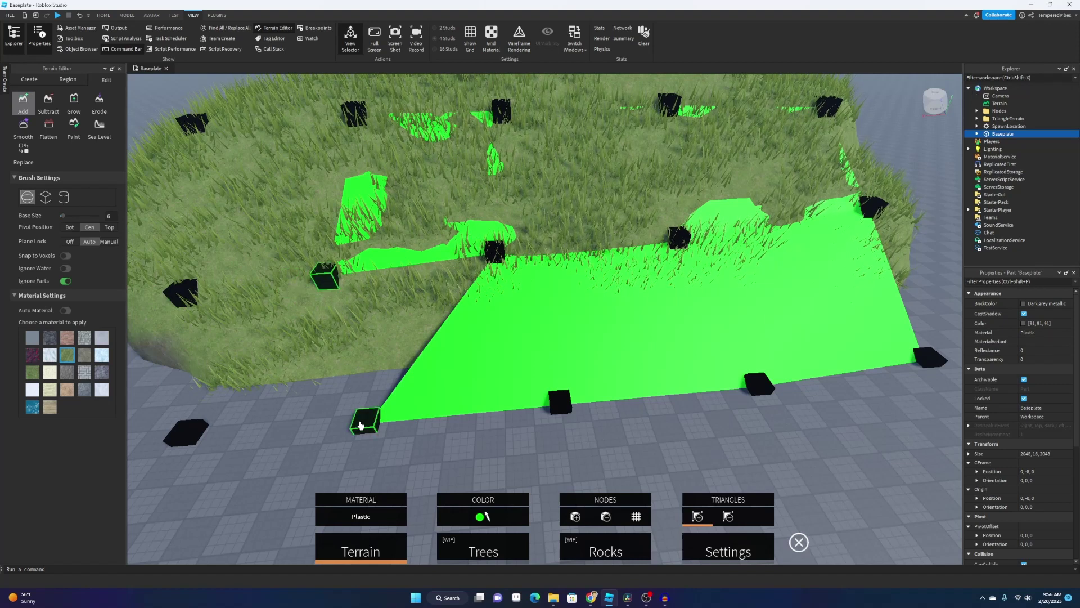
left_click(488, 257)
Connect the last pair of nodes at the slope's open end, and link the end hilltop node with another triangle.
left_click(315, 283)
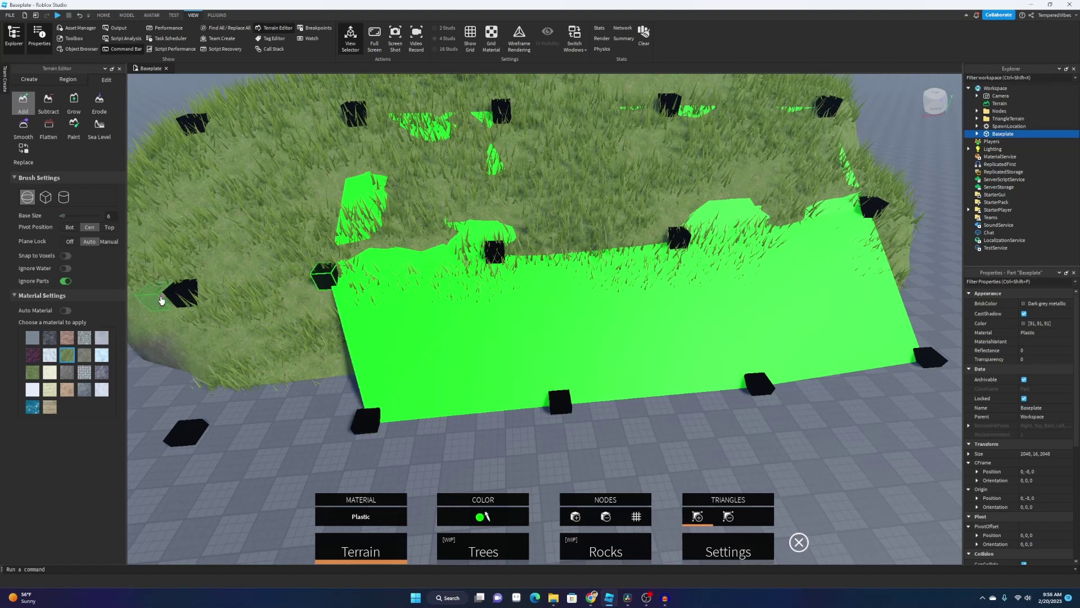
left_click(175, 294)
left_click(186, 431)
left_click(363, 416)
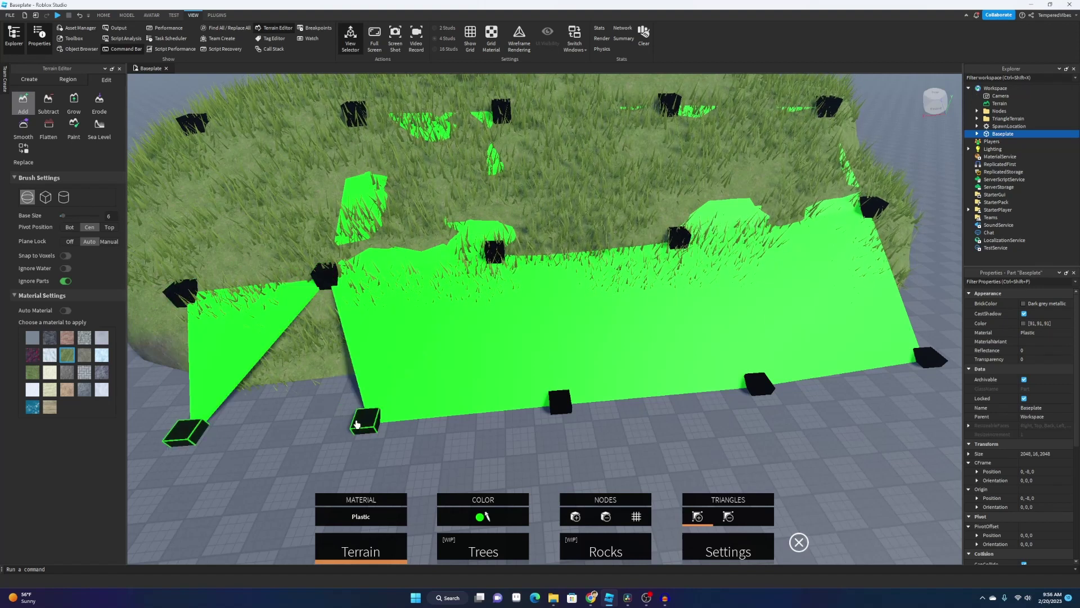
left_click(323, 274)
double_click(195, 125)
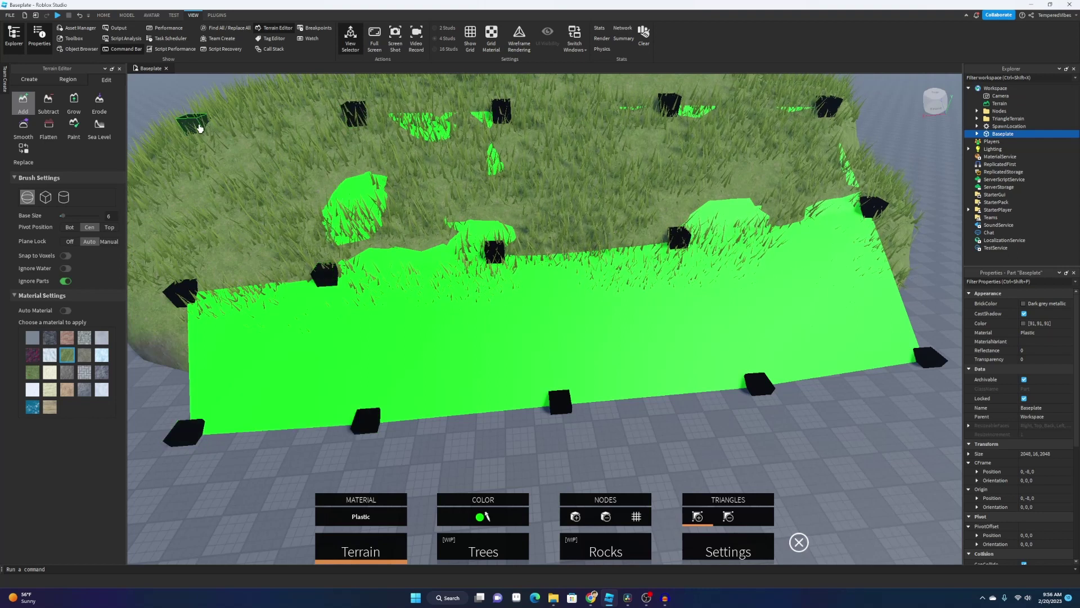
left_click(185, 293)
left_click(331, 274)
Remove the grass hill from under the triangles with the Subtract brush and by deleting the Terrain object's contents.
right_click_drag(486, 265, 563, 260)
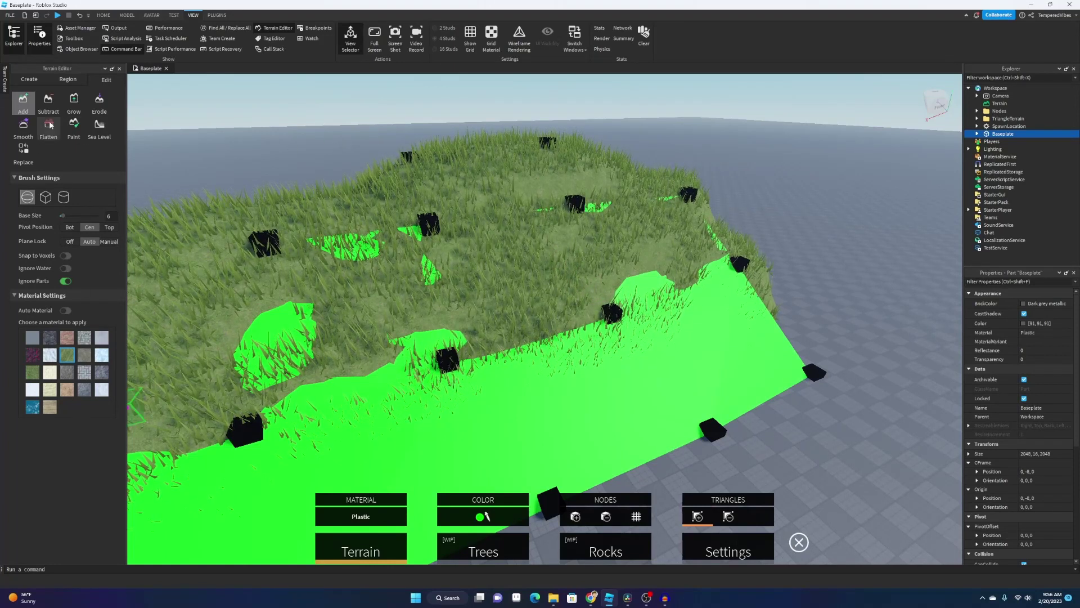
left_click(48, 103)
scroll(653, 287, "down", 3)
mouse_move(561, 284)
left_mouse_down()
mouse_move(654, 287)
mouse_move(732, 242)
mouse_move(672, 417)
mouse_move(565, 396)
left_mouse_up()
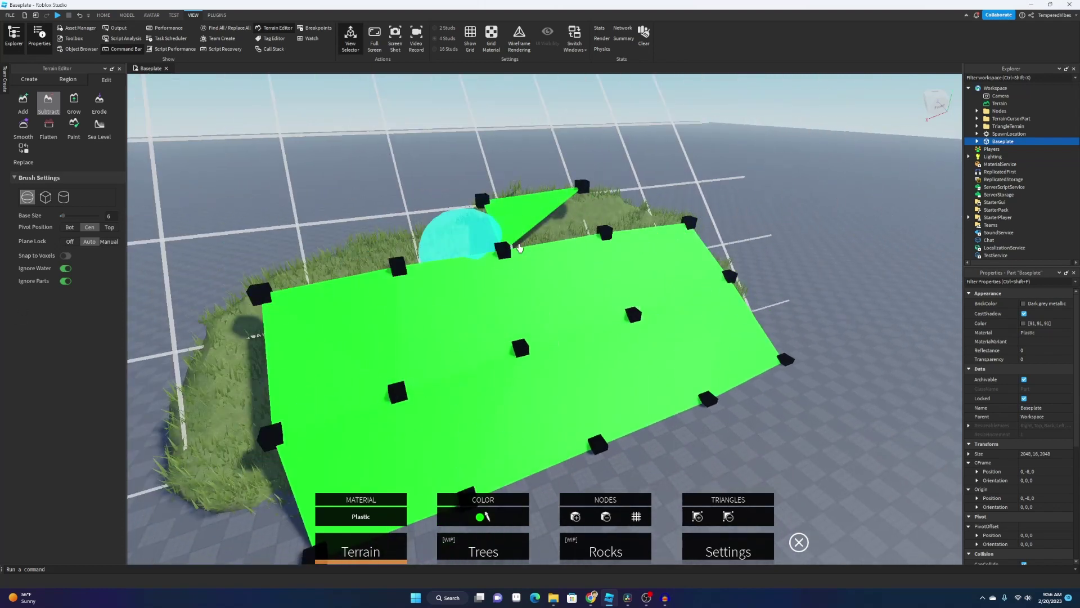
left_click(1019, 104)
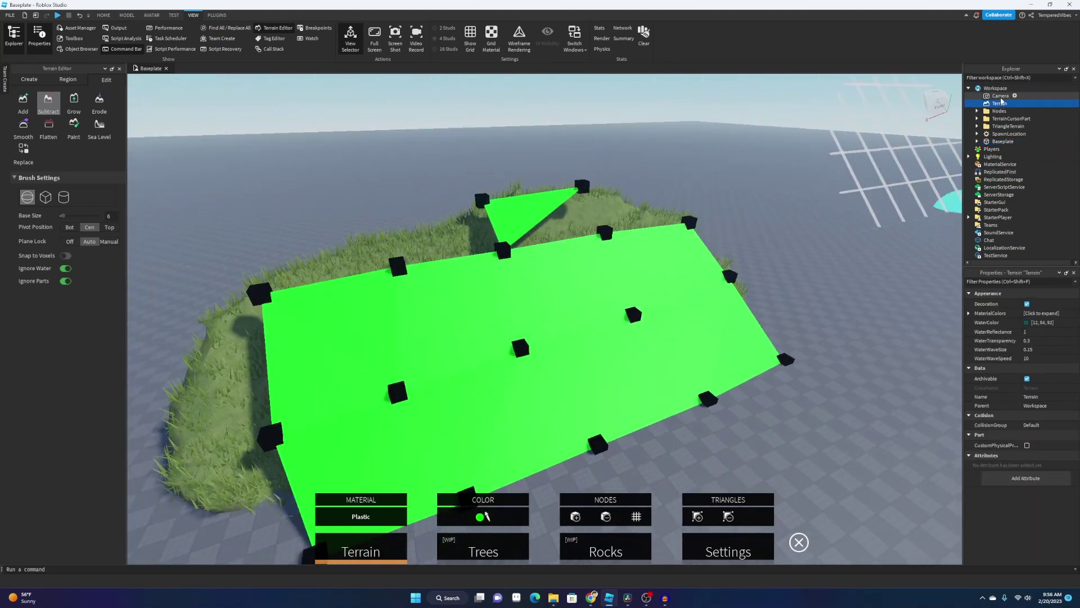
key("Delete")
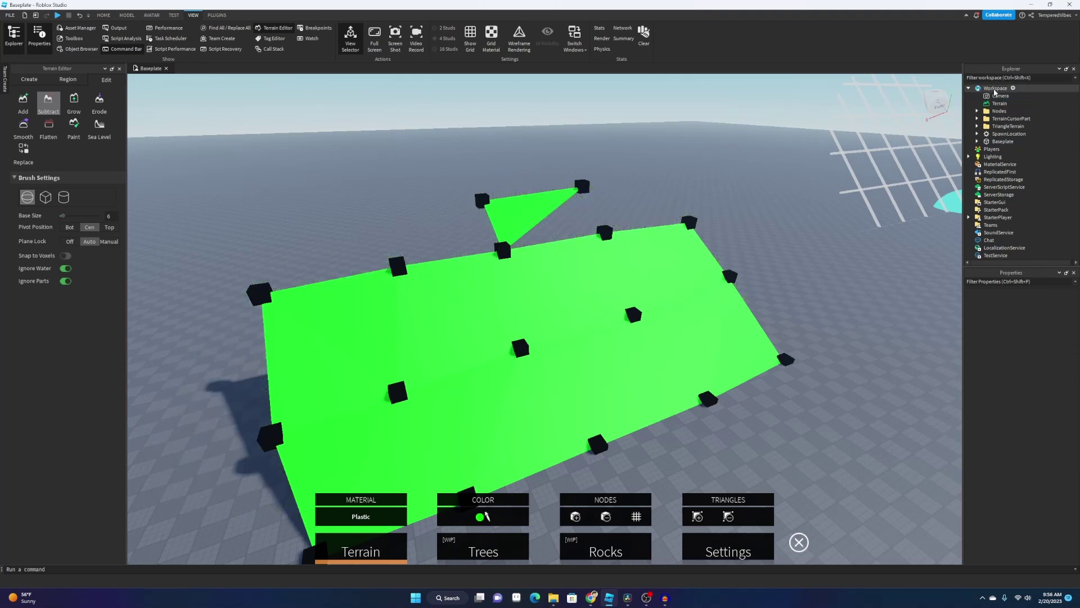
Try shifting the middle slope node outward and raising it with the Move tool.
right_click_drag(698, 225, 695, 228)
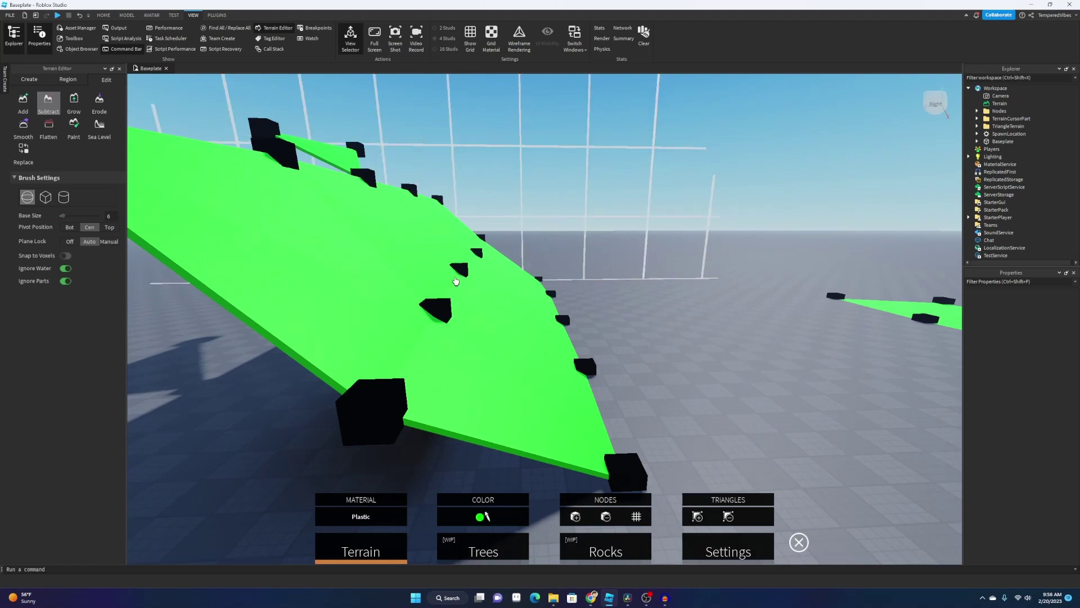
key("ctrl+z")
right_click_drag(610, 287, 610, 287)
left_click(104, 15)
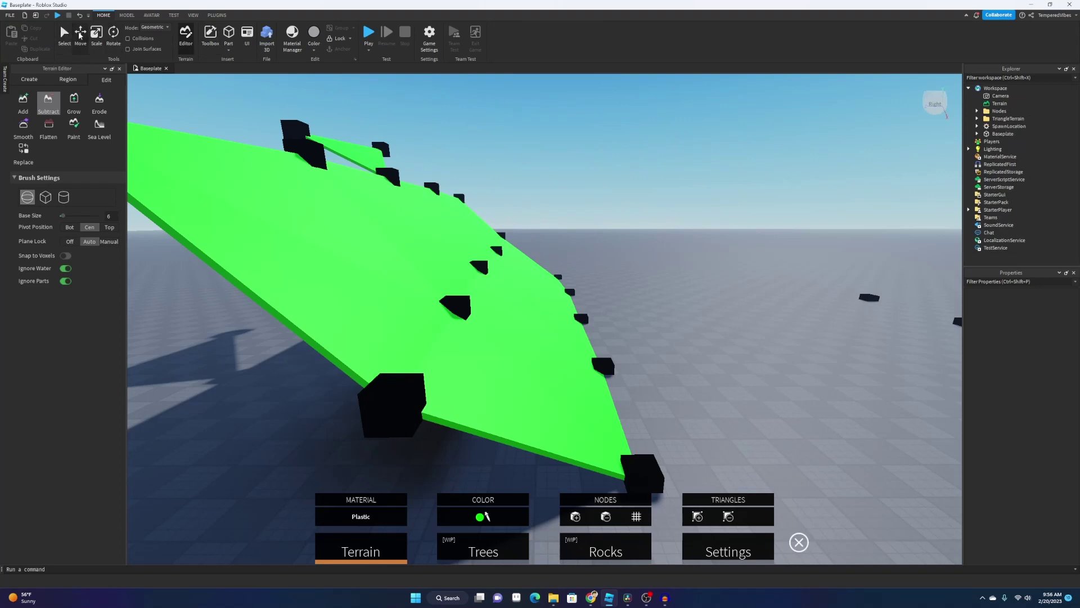
left_click(80, 34)
left_click(478, 262)
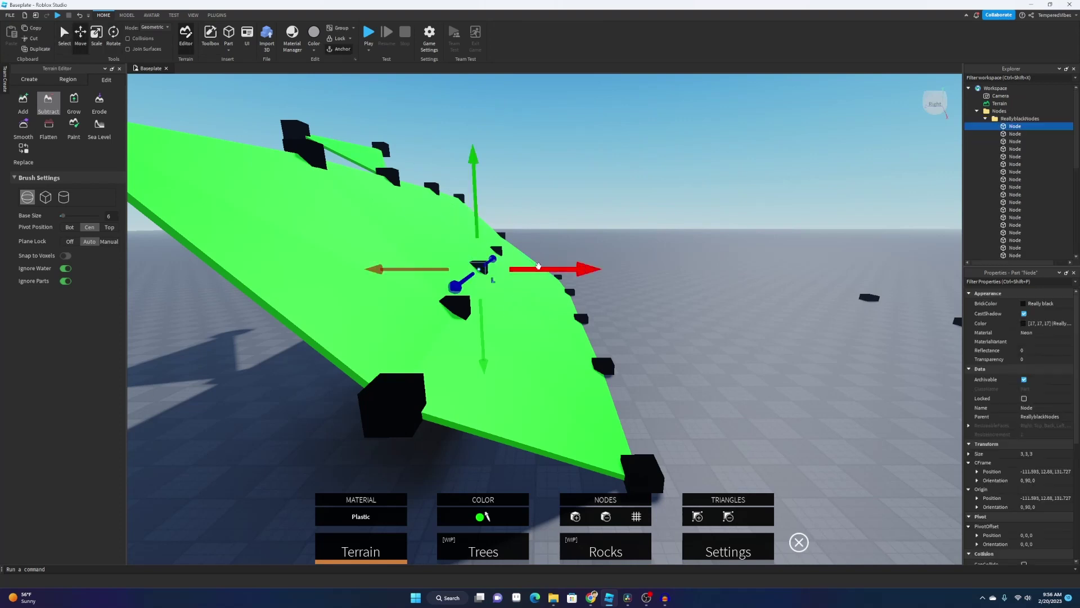
left_click_drag(540, 266, 568, 265)
left_click_drag(505, 212, 504, 194)
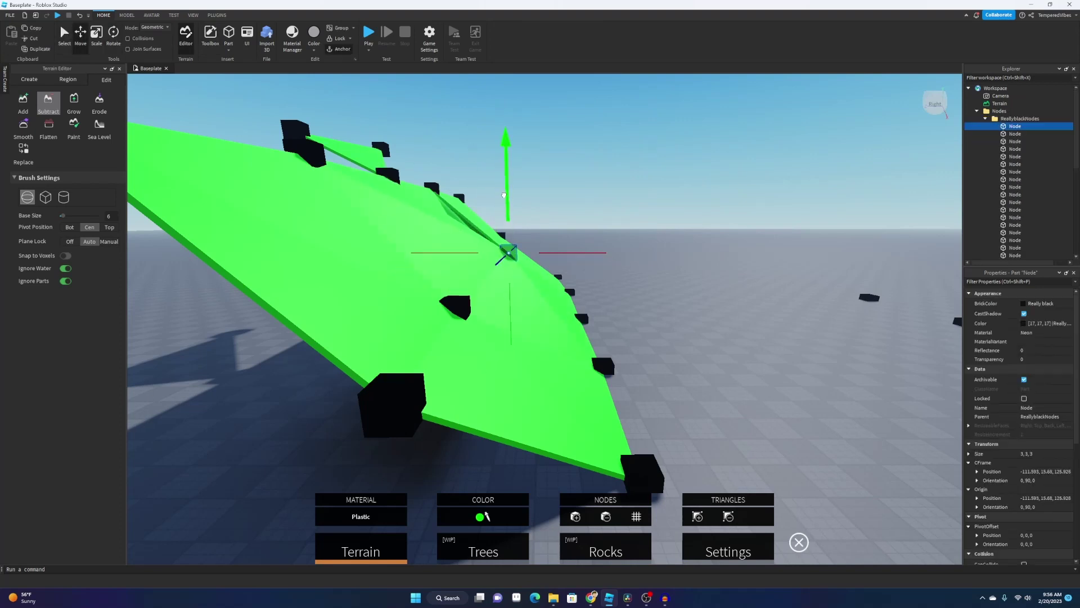
Undo both moves of the middle slope node.
right_click_drag(504, 195, 505, 195)
scroll(505, 195, "up", 2)
key("e")
key("d")
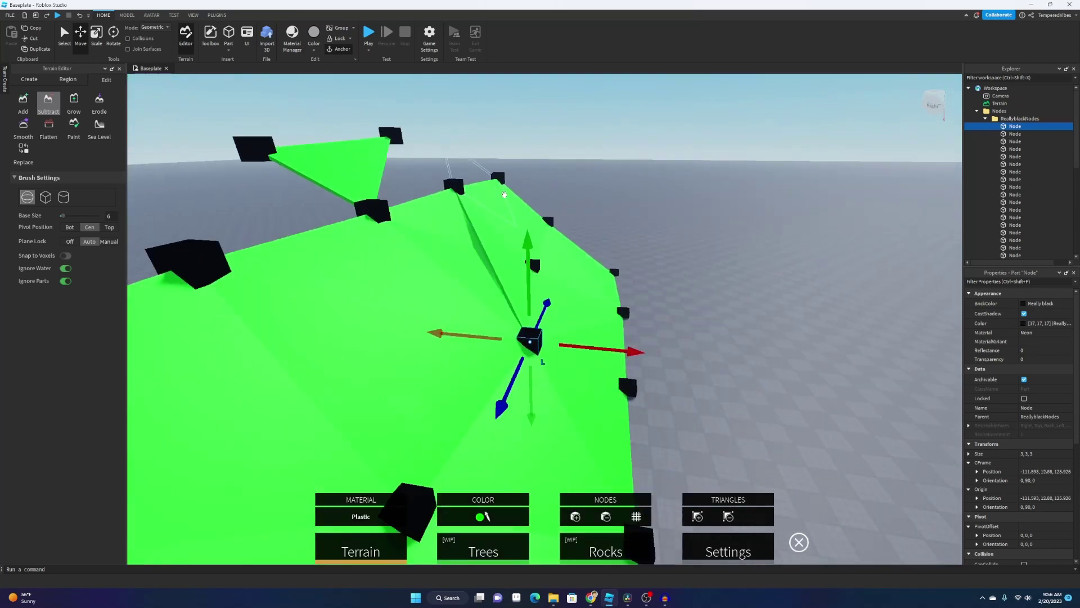
key("ctrl+z")
key("ctrl+z")
Pull the upper node on the slope's far end edge outward along its blue axis.
key("w")
left_click(602, 203)
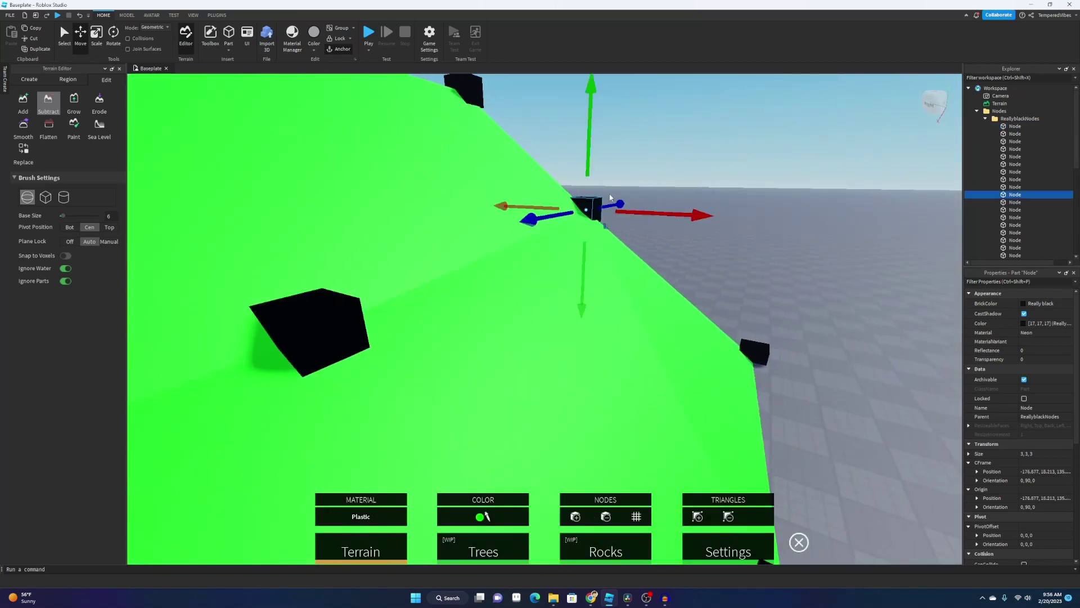
left_click(608, 202)
left_click(596, 205)
left_click_drag(617, 204, 649, 193)
right_click_drag(649, 193, 647, 191)
Adjust the far end node back slightly along its blue axis, raise it, and move it outward along the red axis.
key("d")
left_click_drag(656, 197, 629, 199)
left_click_drag(694, 149, 698, 133)
left_click_drag(744, 182, 783, 188)
key("s")
right_click_drag(784, 188, 753, 163)
key("s")
left_click(747, 165)
key("s")
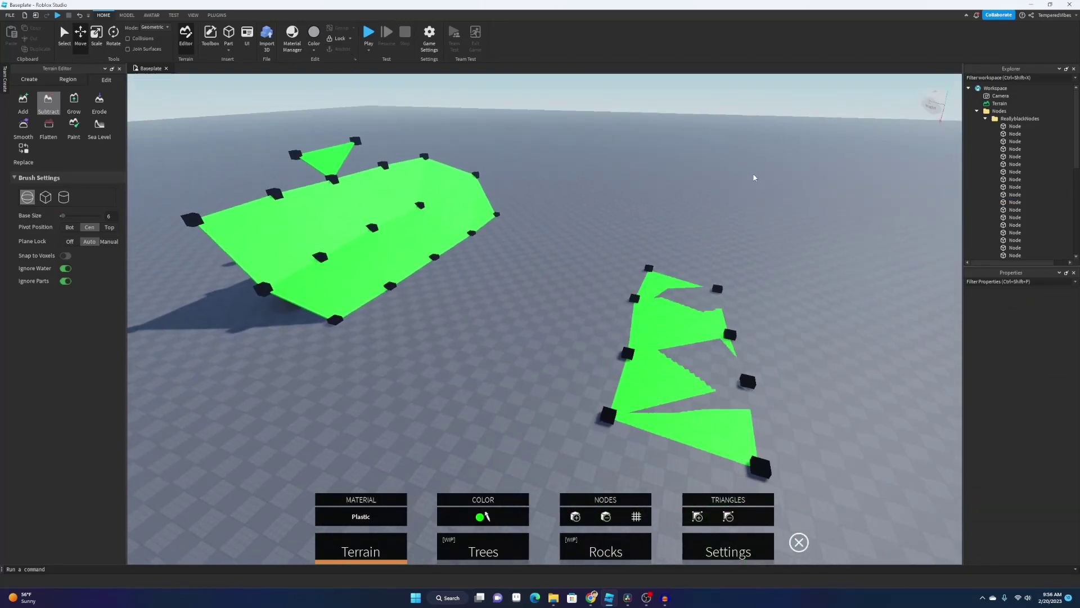
Pick nodes of the flat patch and locate the ReallyblackNodes folder that holds all nodes.
left_click(647, 269)
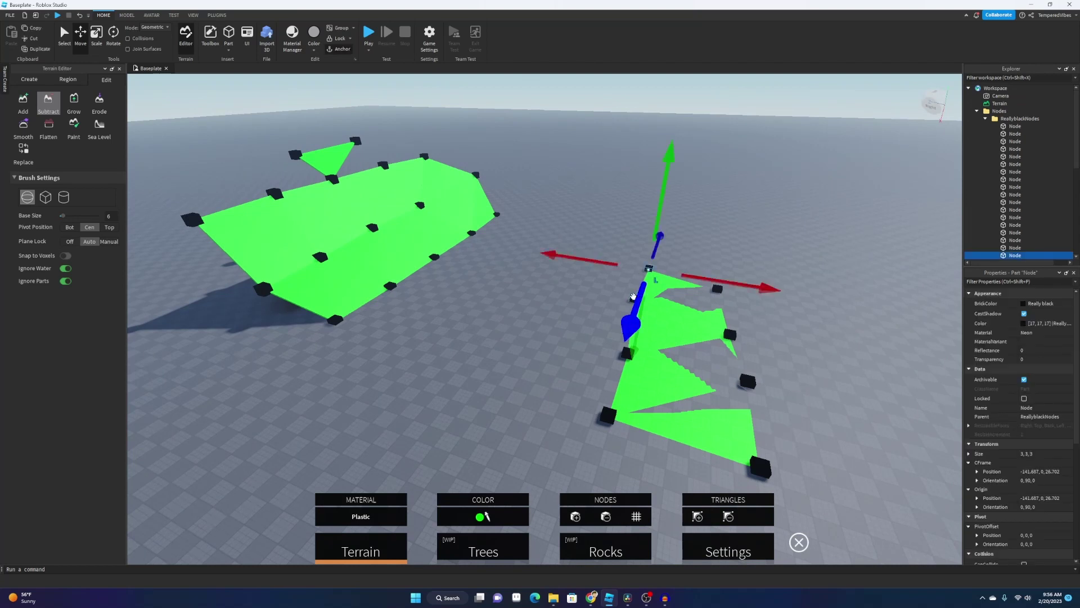
left_click(606, 416)
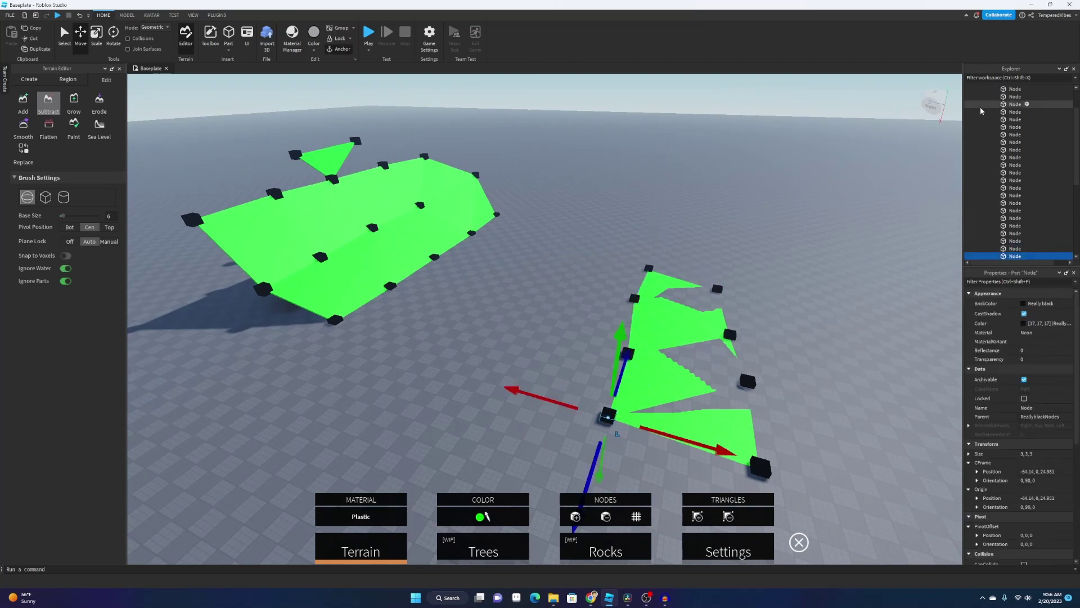
left_click(985, 119)
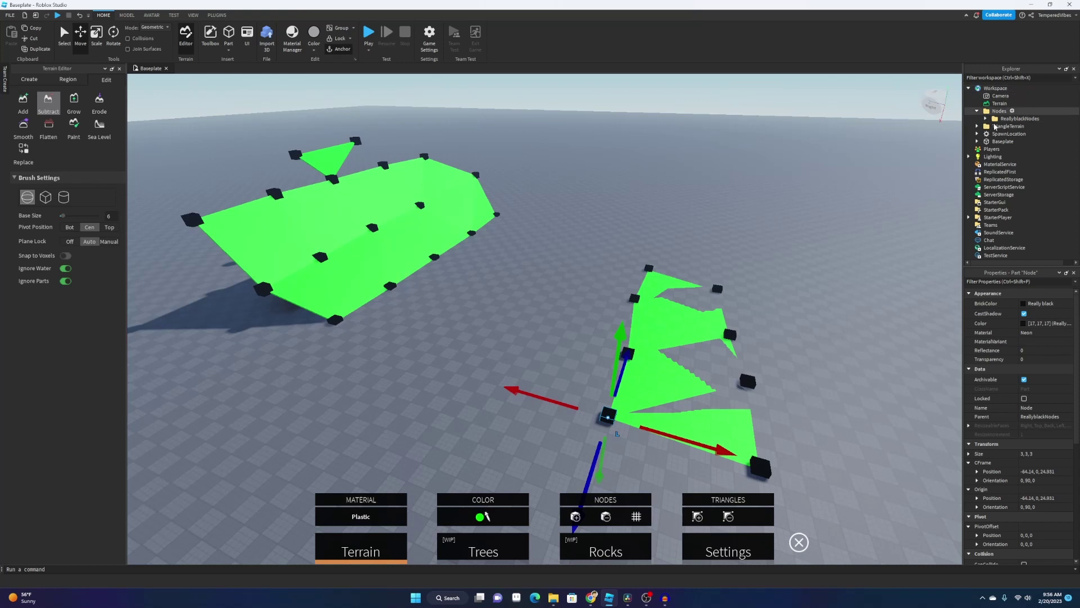
left_click(988, 112)
left_click(999, 119)
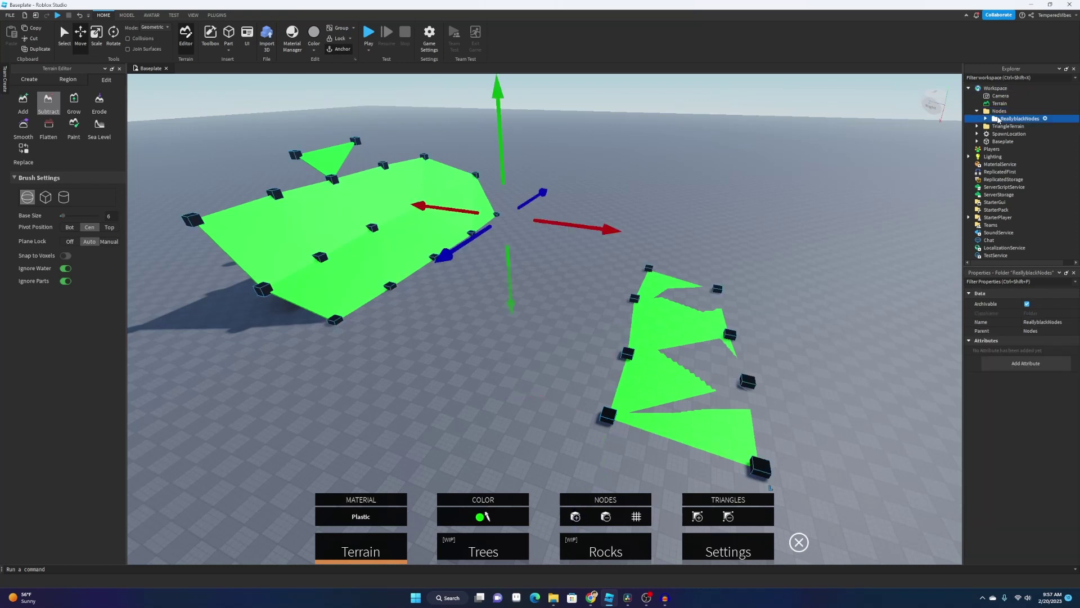
Hide all nodes in the ReallyblackNodes folder by setting their Transparency to 1.
left_click(986, 119)
left_click(1016, 126)
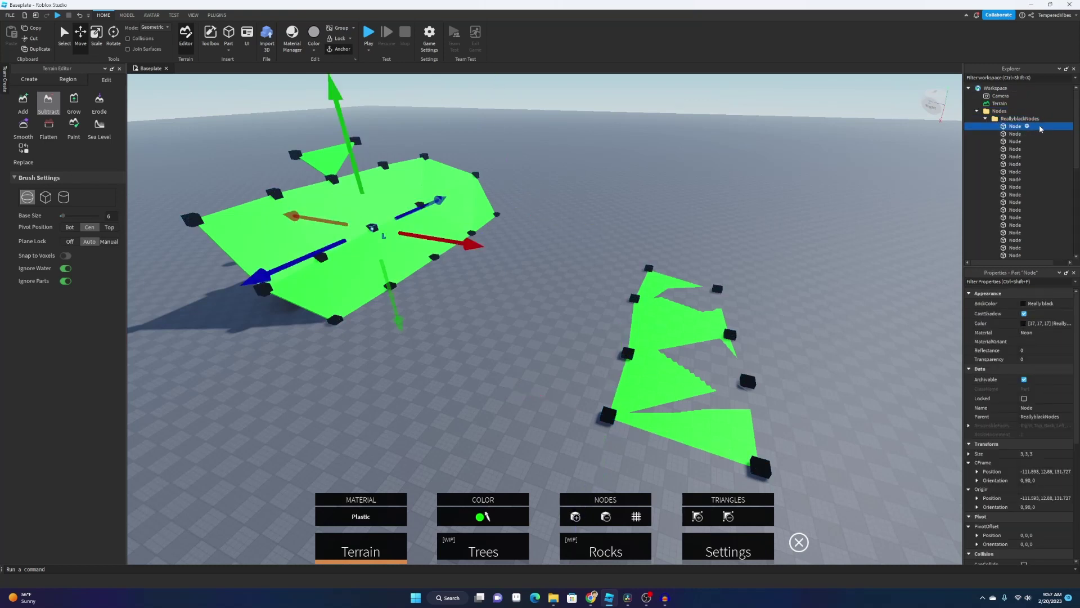
scroll(1025, 129, "down", 3)
scroll(1025, 128, "down", 3)
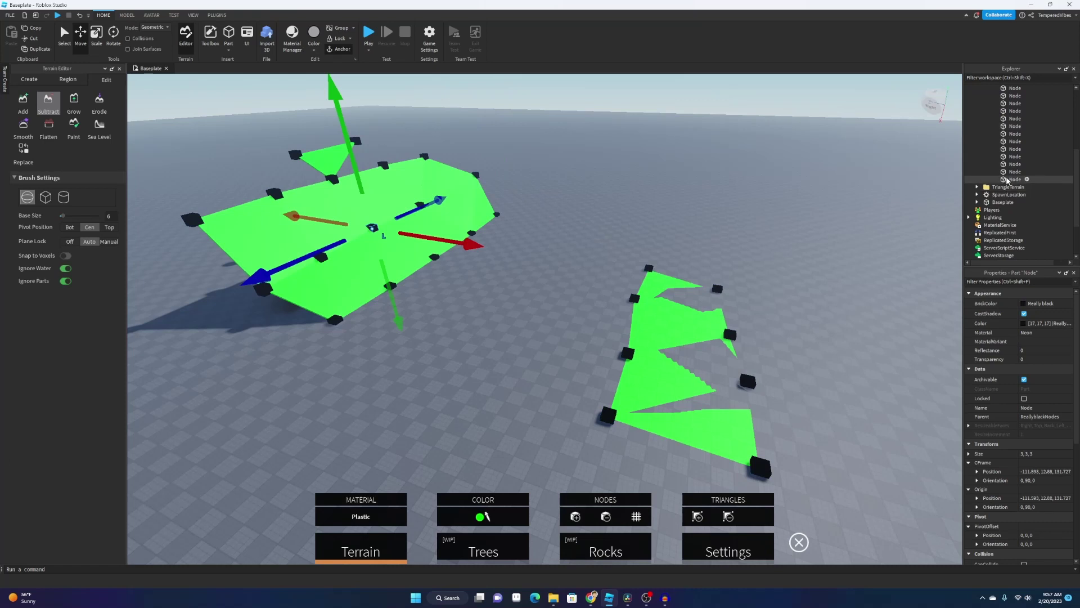
left_click(1012, 179, "shift")
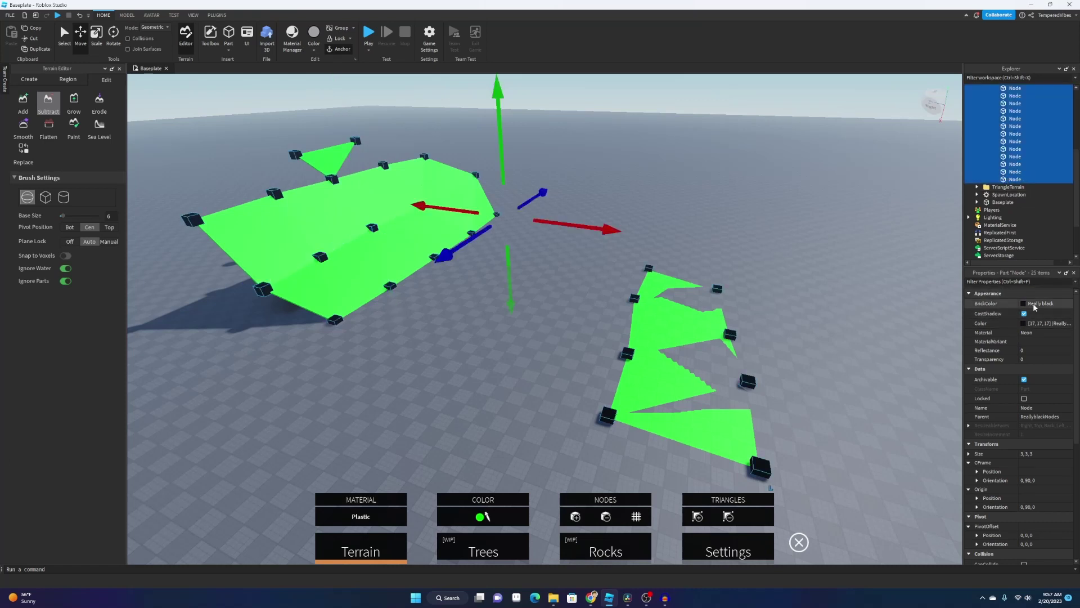
left_click(1034, 358)
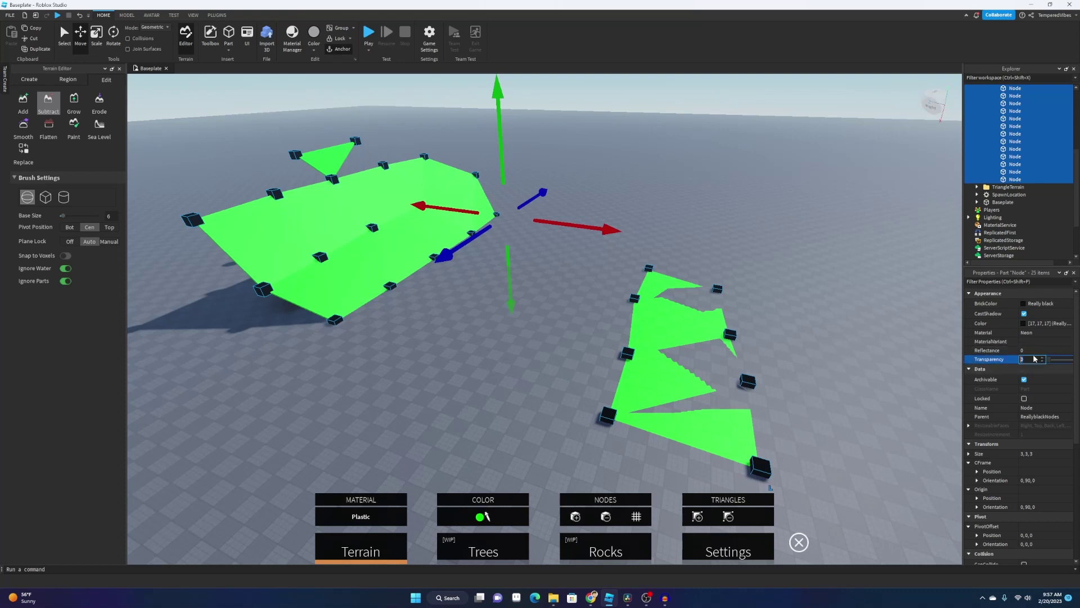
type("1")
left_click(646, 259)
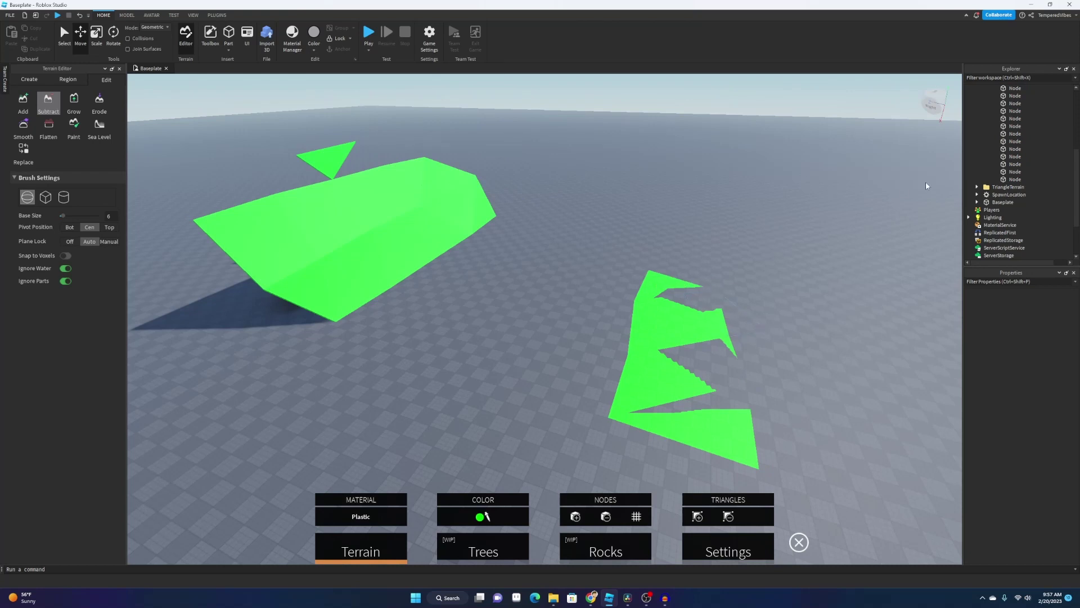
Show all nodes in the ReallyblackNodes folder again by setting their Transparency to 0, and clear the selection.
left_click(1008, 187)
left_click(1011, 175)
scroll(1010, 147, "up", 6)
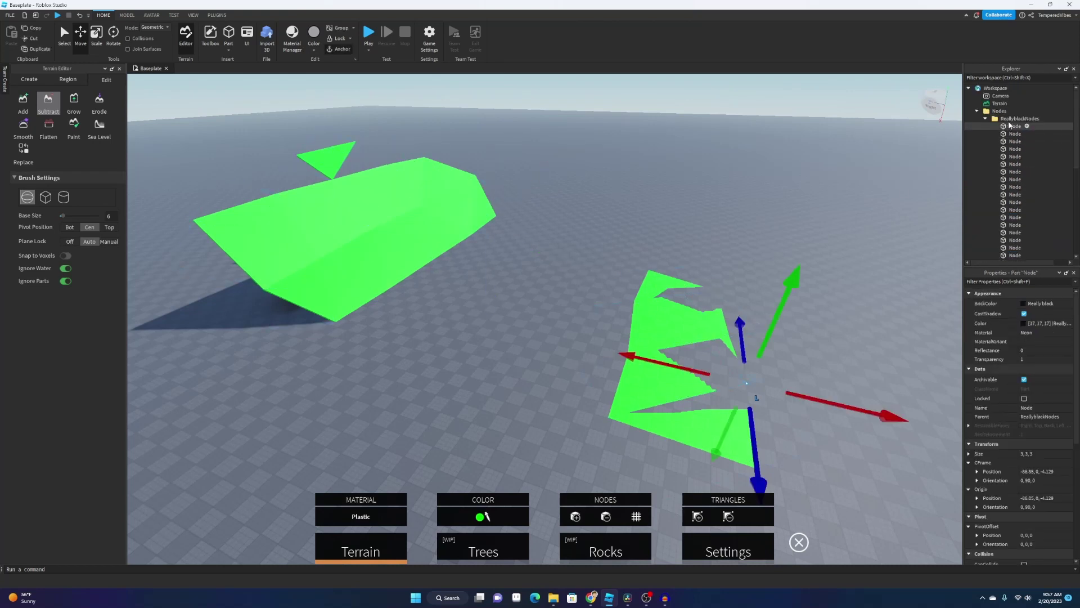
left_click(1010, 126, "shift")
left_click(1029, 359)
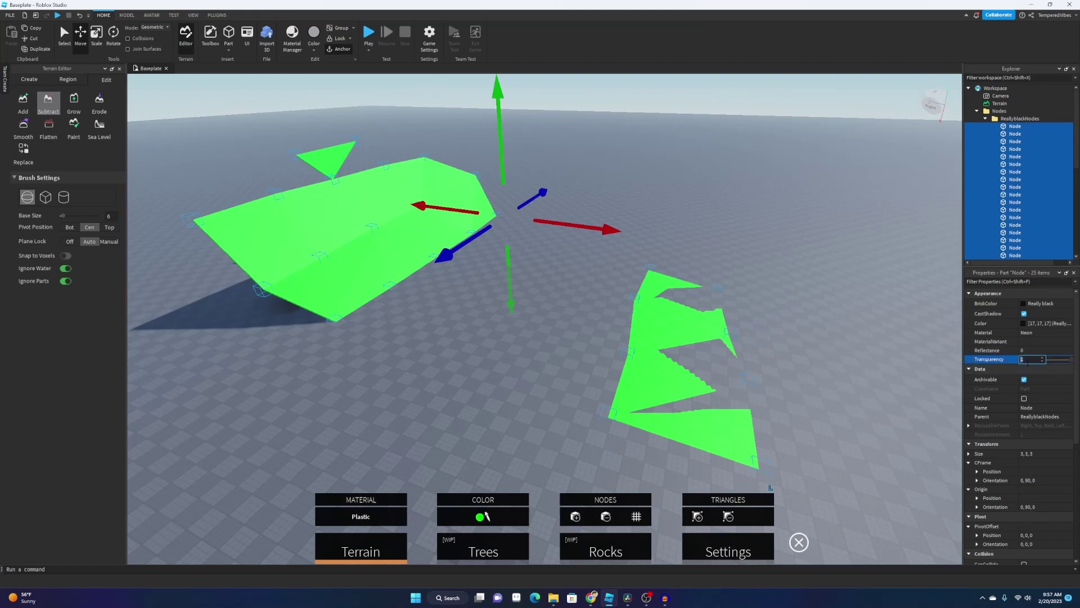
type("0")
key("Return")
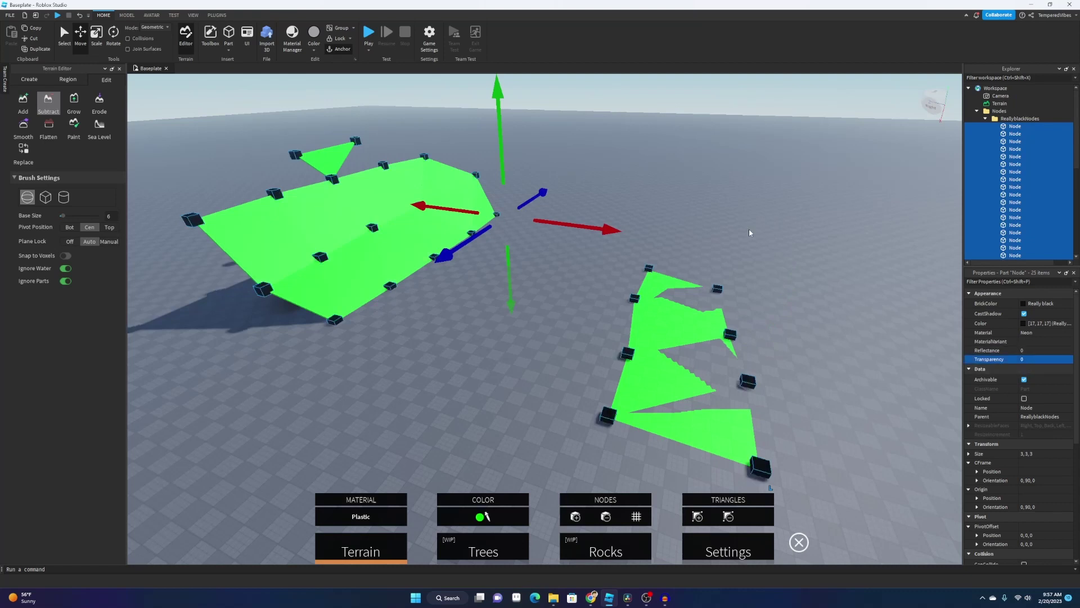
left_click(562, 176)
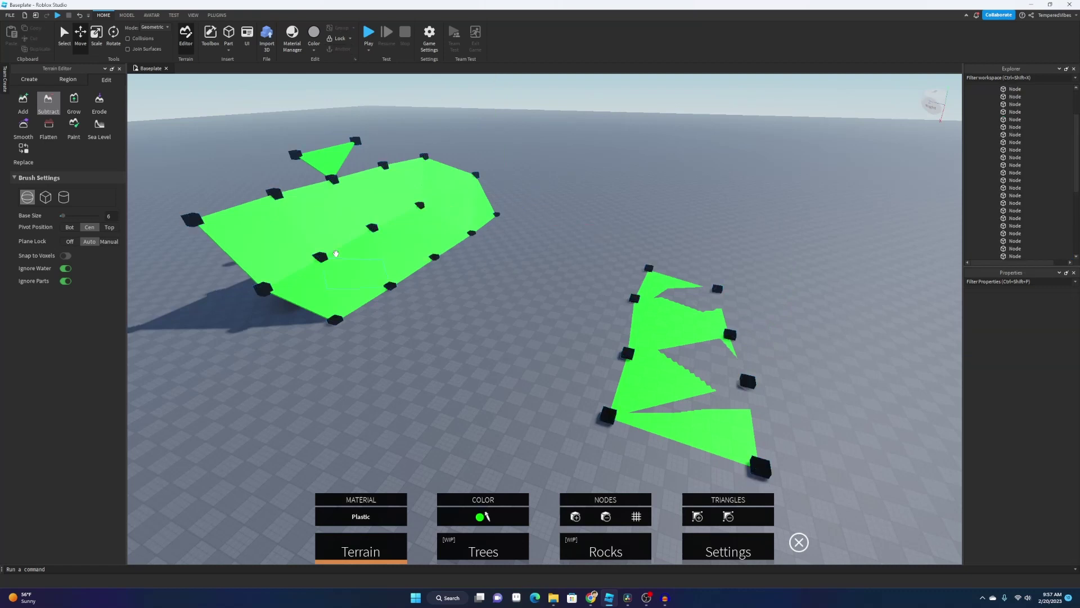
key("a")
right_click_drag(615, 279, 615, 279)
key("s")
key("a")
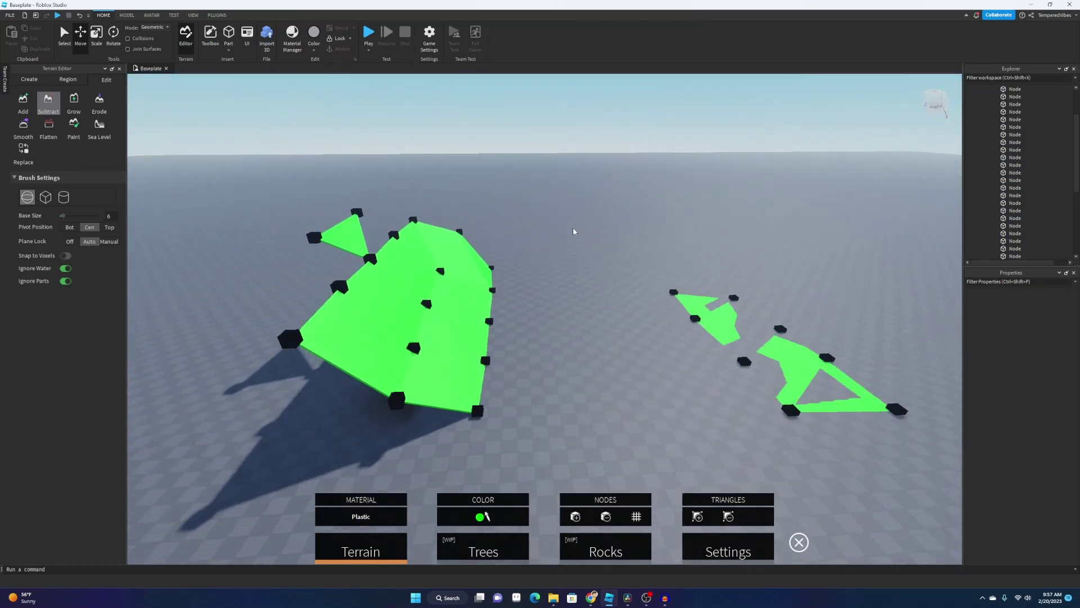